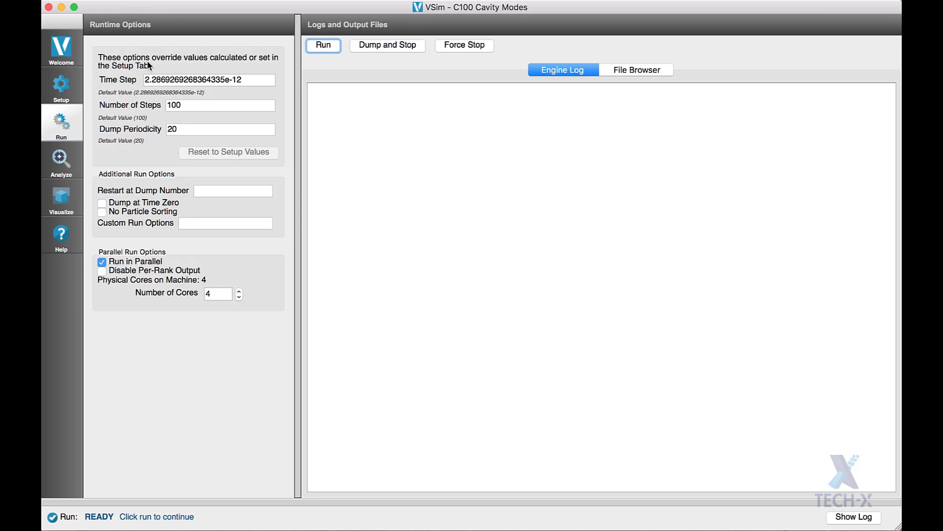
Step: Set the number of steps to 1 and run the simulation
left_click(184, 103)
key("BackSpace")
key("BackSpace")
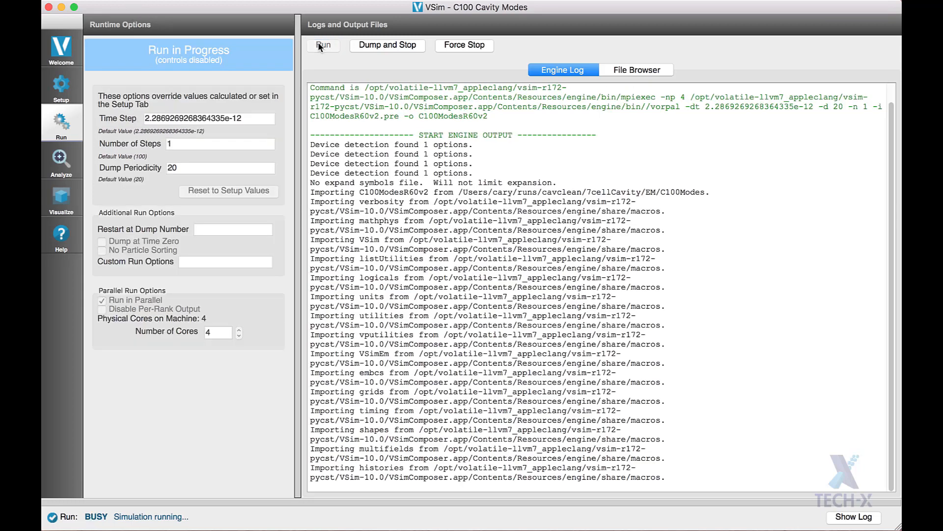
left_click(321, 46)
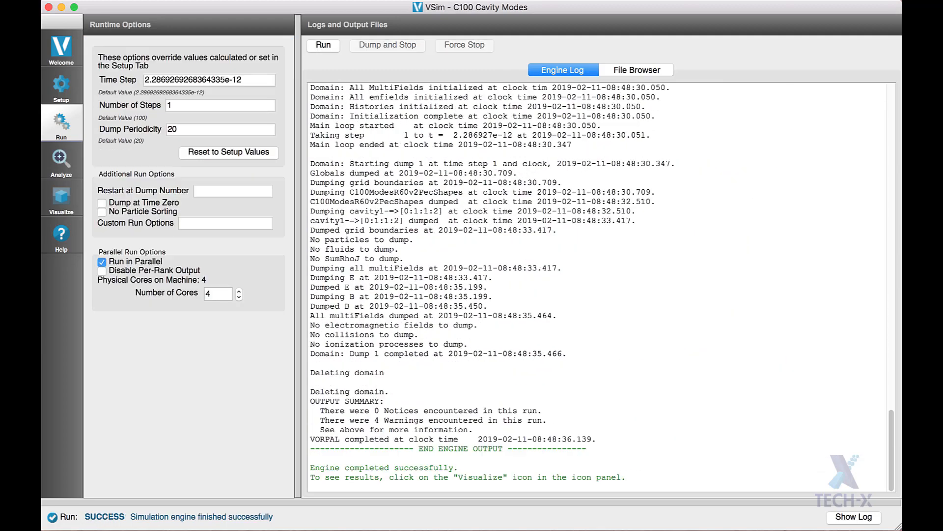
Step: Visualize the results by plotting the scalar variable C100ModesR60v2PecShapes_center
left_click(66, 206)
left_click(100, 90)
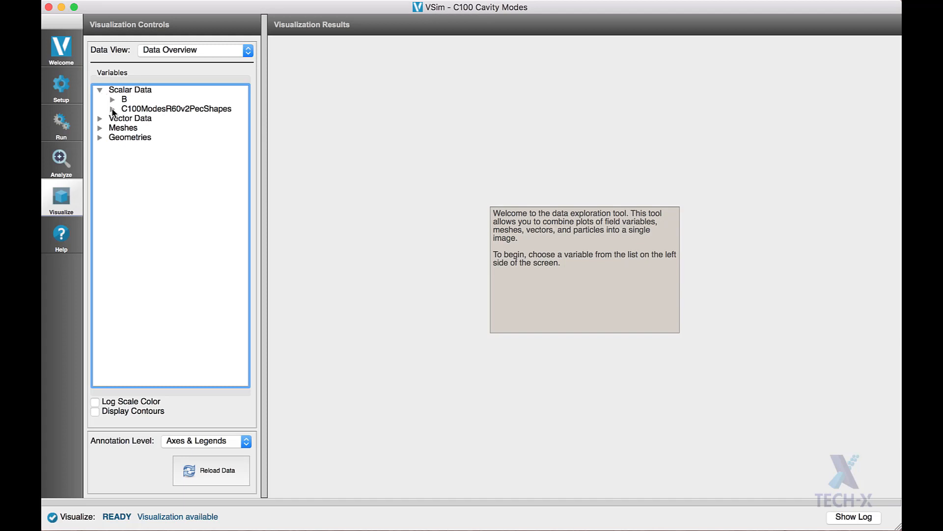
left_click(112, 110)
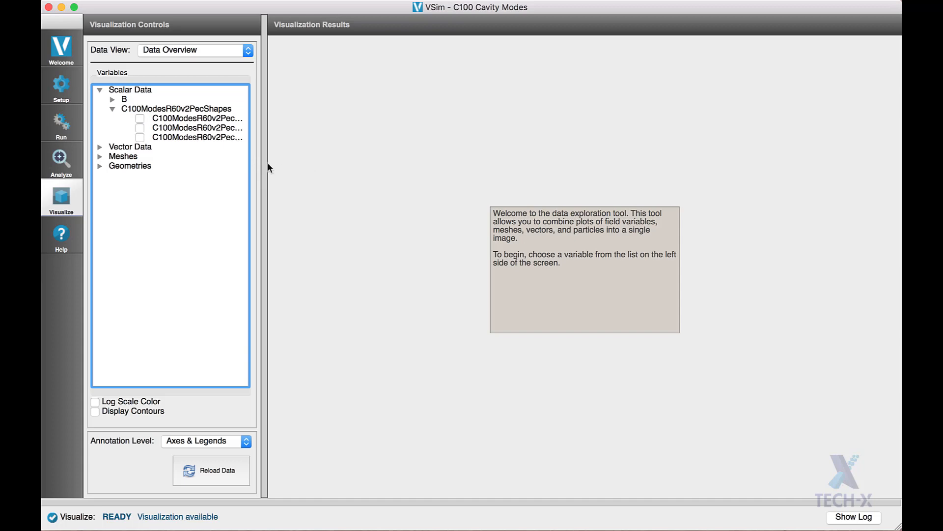
left_click(140, 119)
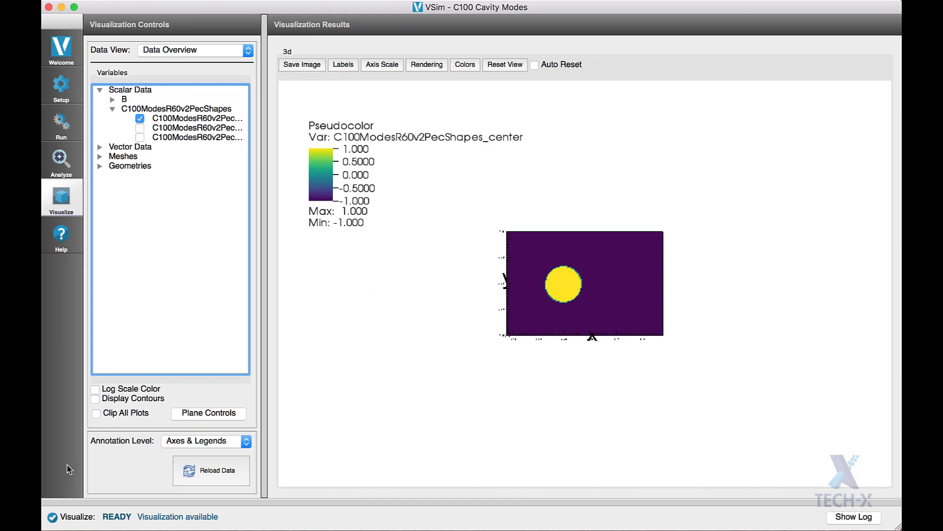
Step: Clip all plots with a plane normal to the y-axis to expose the cavity's cross-section
left_click(104, 416)
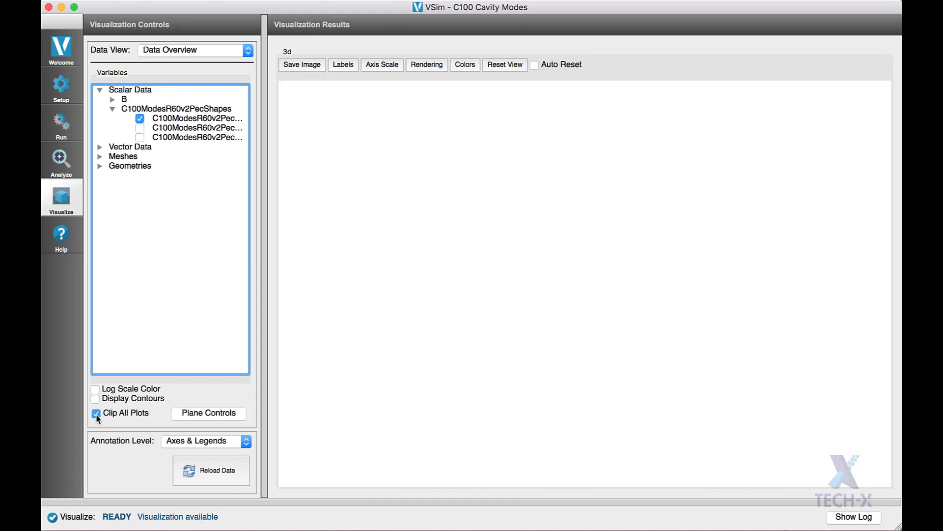
left_click(201, 417)
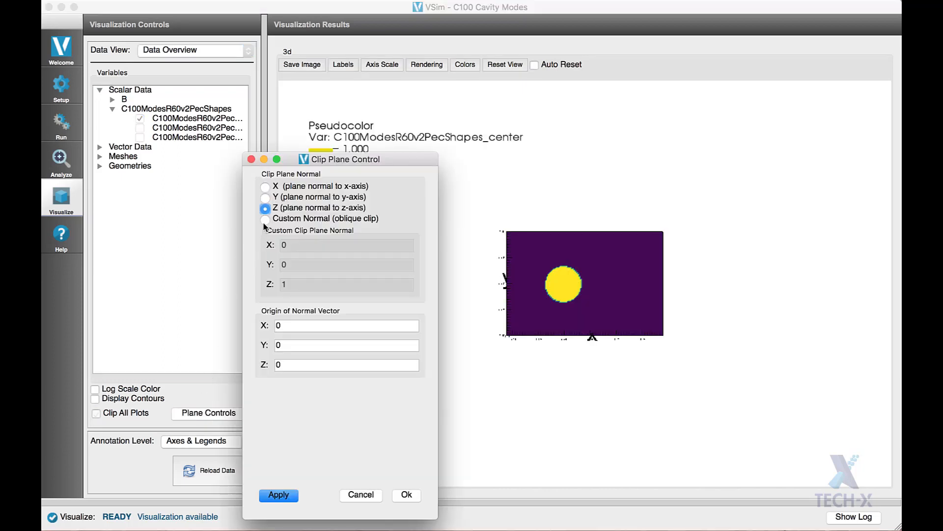
left_click(265, 197)
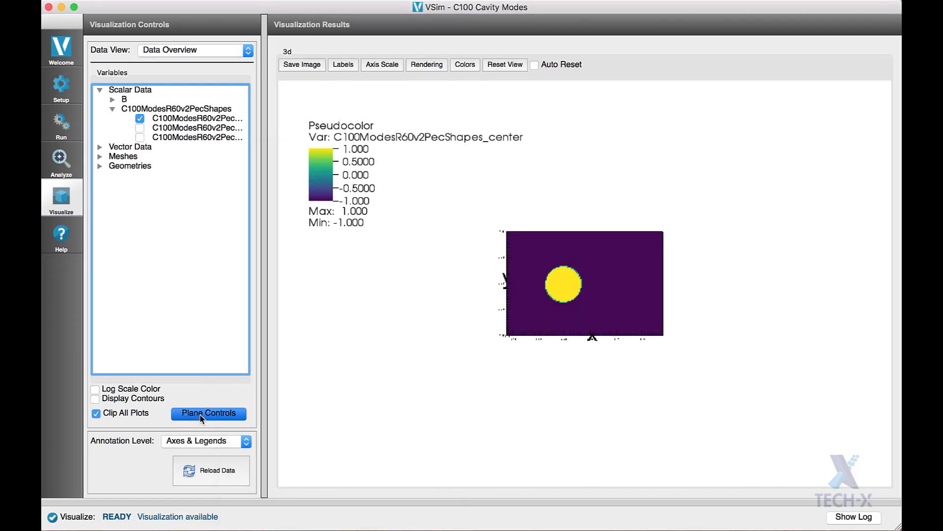
left_click(406, 494)
left_click_drag(412, 482, 407, 290)
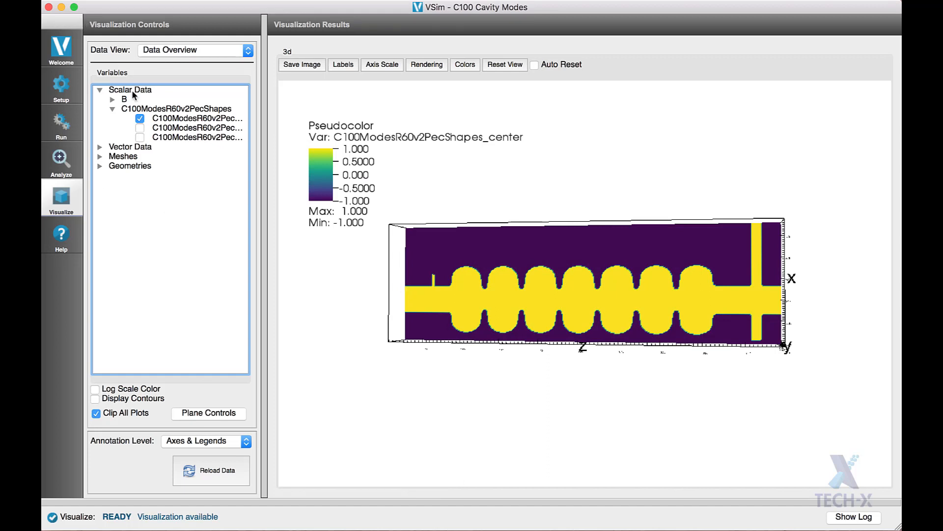
Step: Replace the scalar plot with the C100ModesR60v2PecShapesMappedPolysData_surface geometry and inspect the clipped cavity surface
left_click(140, 118)
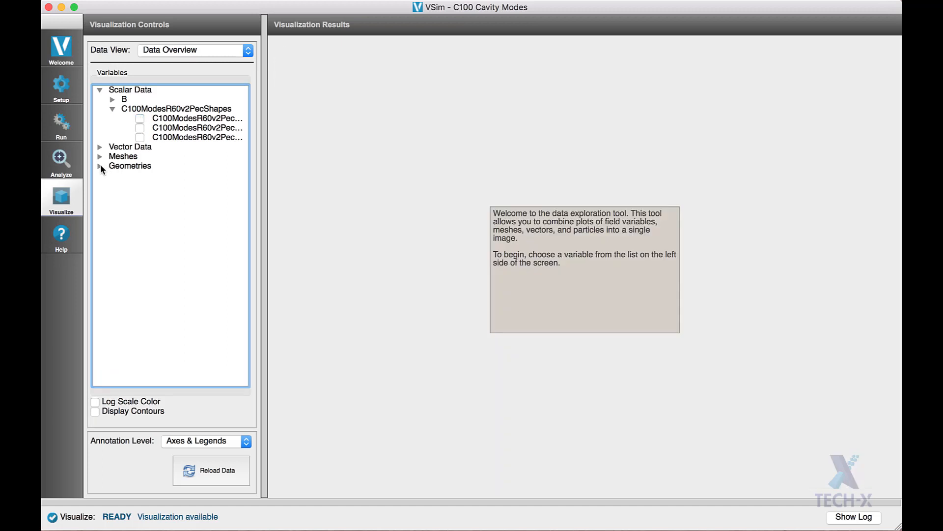
left_click(100, 166)
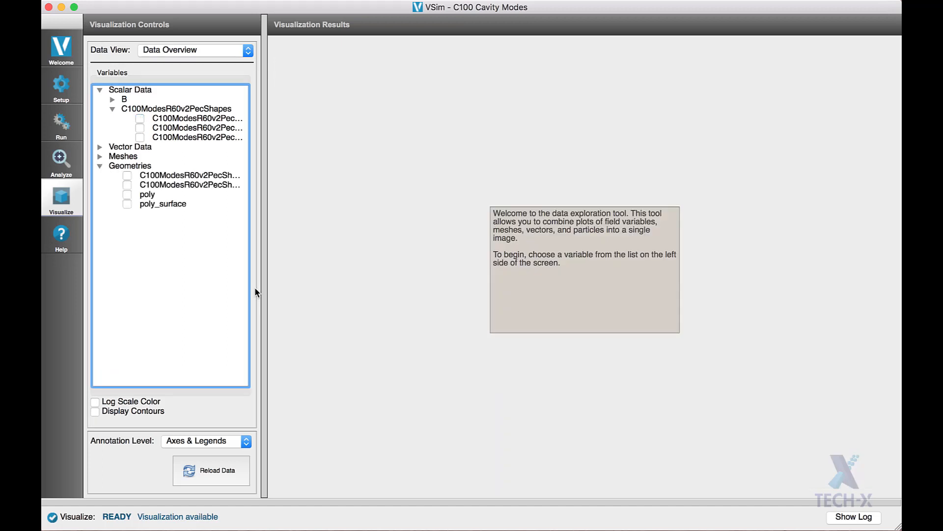
left_click_drag(262, 288, 560, 295)
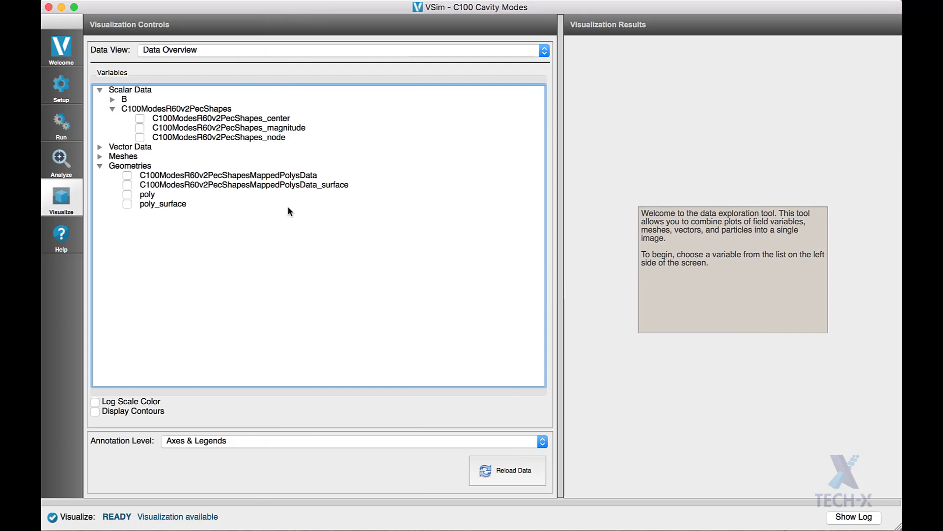
left_click(127, 185)
left_click_drag(560, 260, 223, 261)
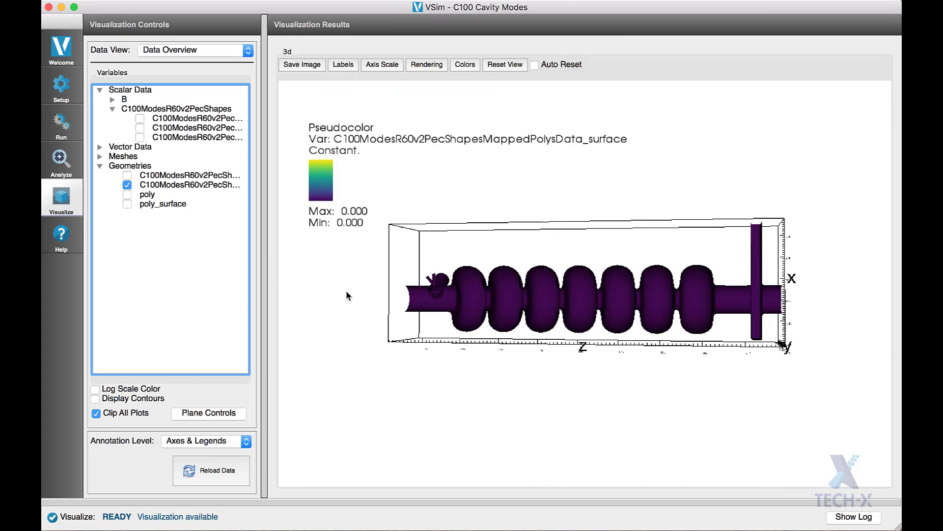
left_click_drag(347, 288, 457, 283)
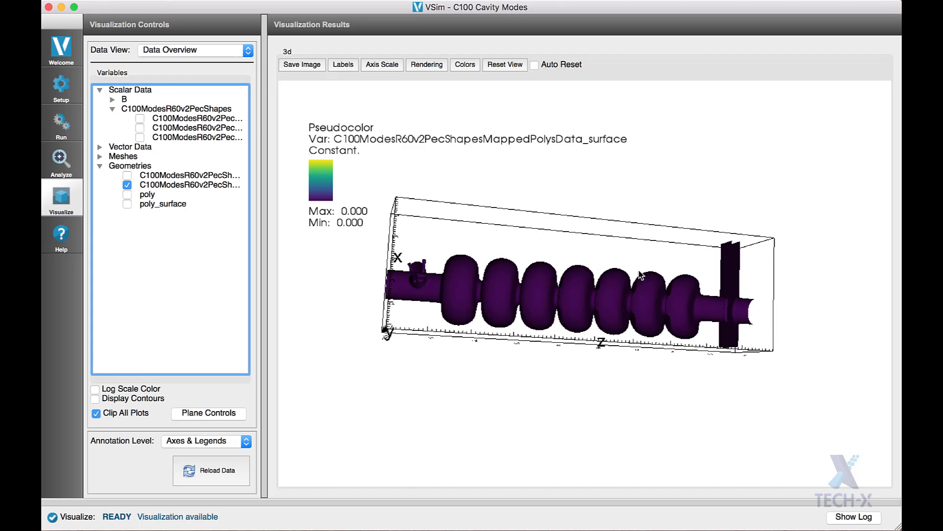
mouse_move(446, 390)
left_mouse_down()
mouse_move(530, 385)
mouse_move(445, 389)
left_mouse_up()
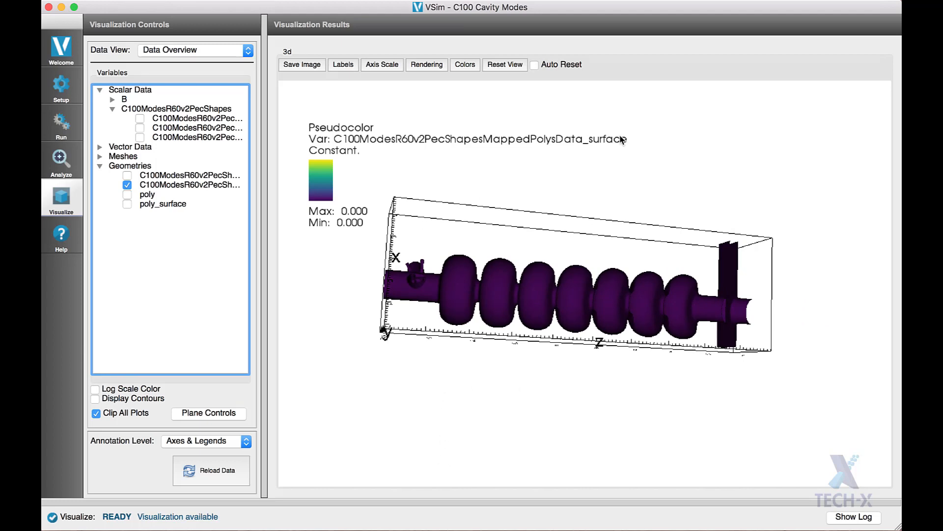
mouse_move(627, 158)
left_mouse_down()
mouse_move(618, 316)
mouse_move(615, 163)
left_mouse_up()
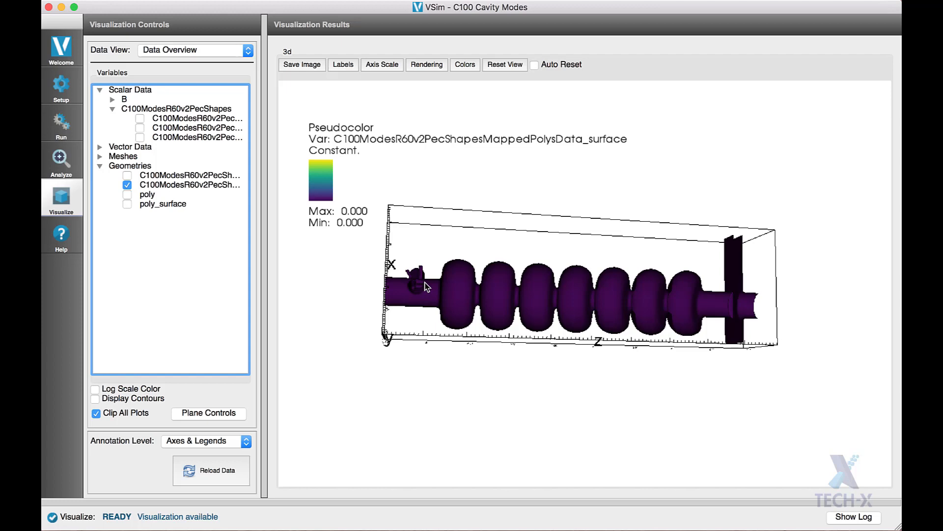
Step: In the simulation setup, add a user-defined constant LEN_CAVCELL with the value 0.1
left_click(61, 89)
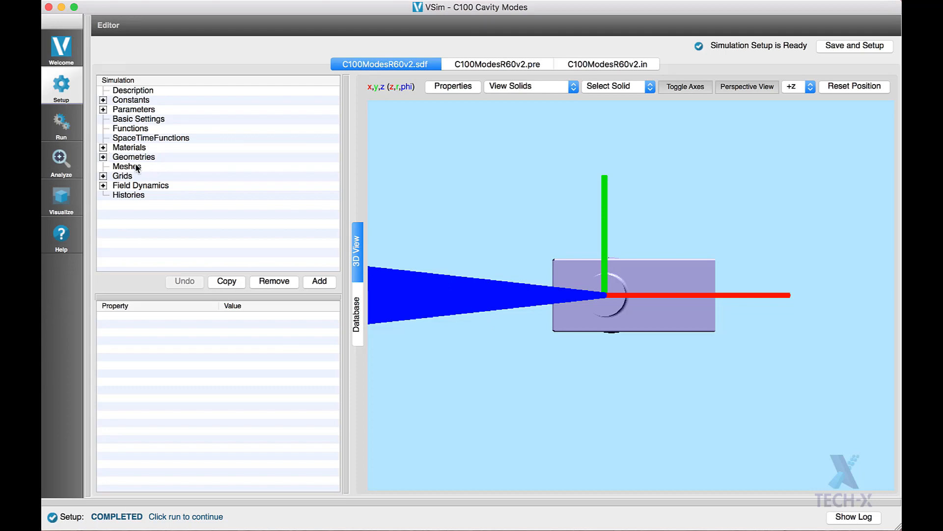
left_click(103, 100)
scroll(172, 189, "down", 5)
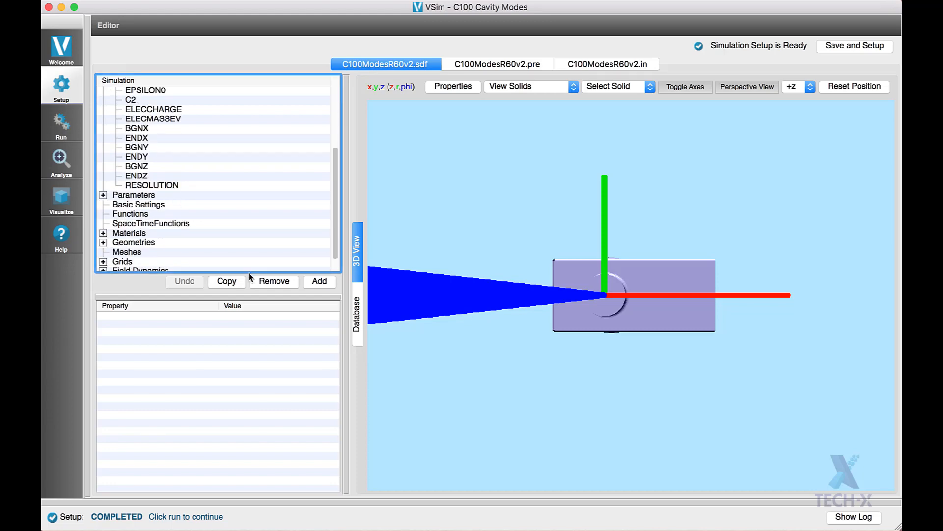
left_click(192, 177)
left_click(202, 184)
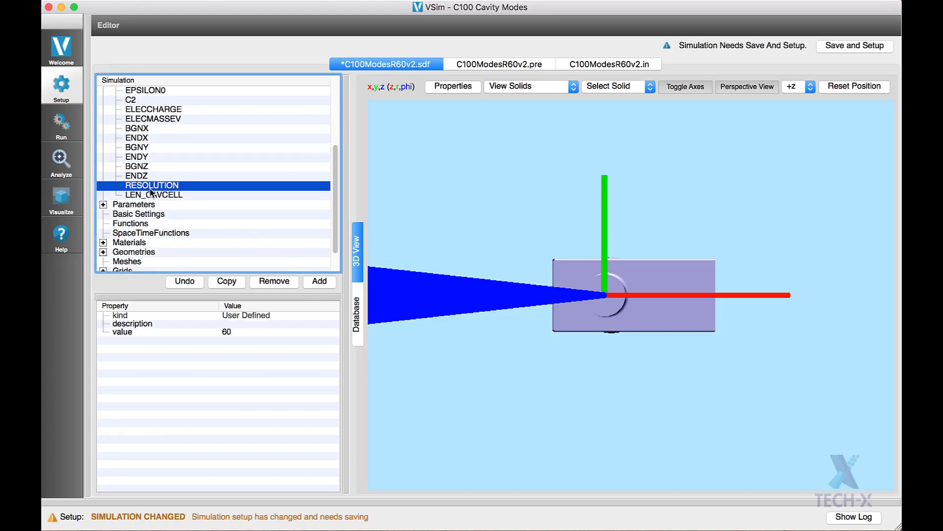
left_click(153, 192)
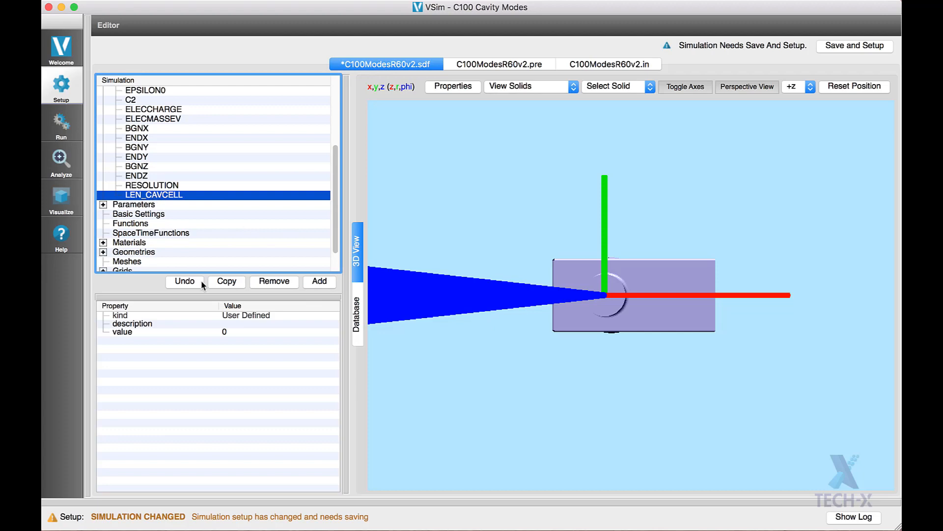
double_click(229, 334)
type("0.1")
key("Return")
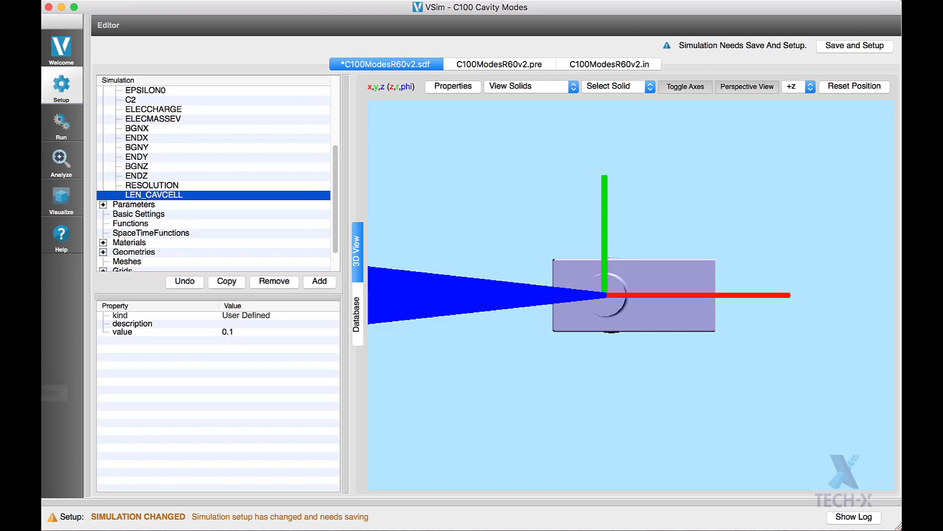
Step: Add a user-defined parameter CURR_BOX_BGNZ with the expression BGNZ+DL_EST
left_click(320, 281)
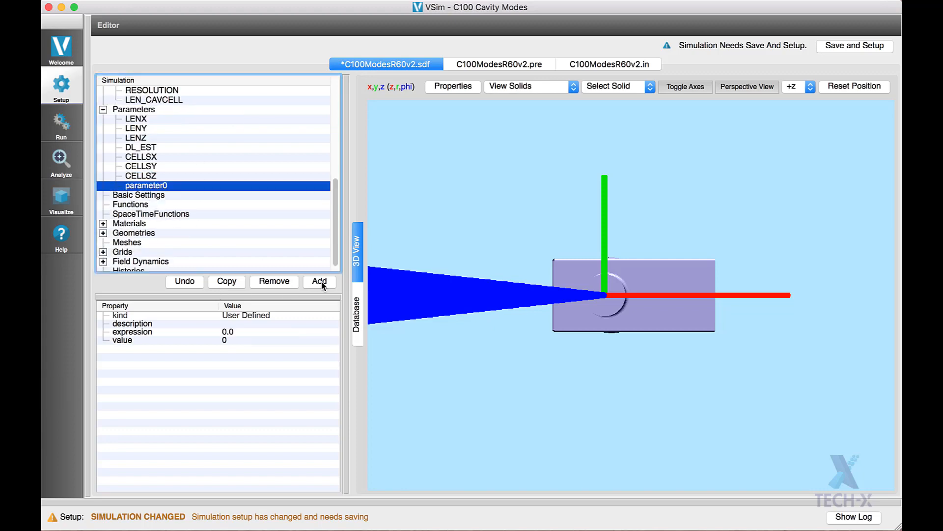
double_click(159, 187)
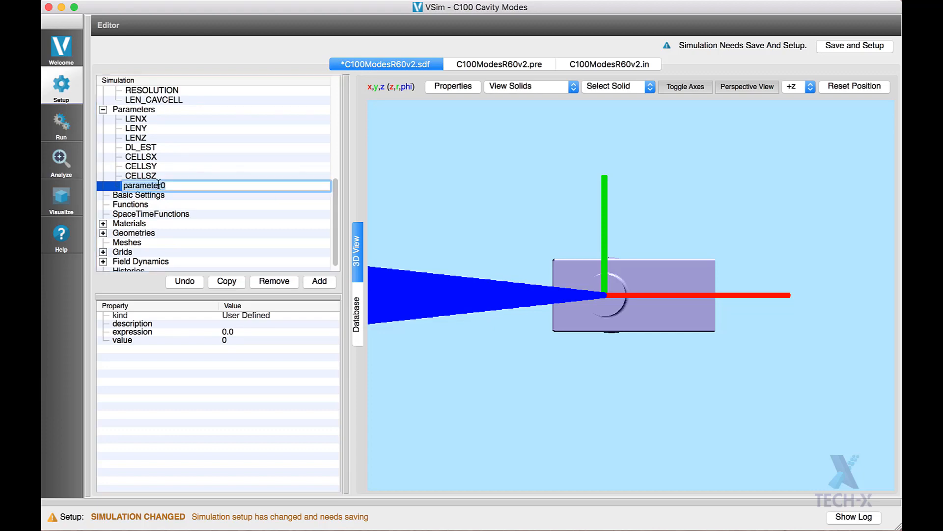
type("CURR_BOX_BGNZ")
key("Return")
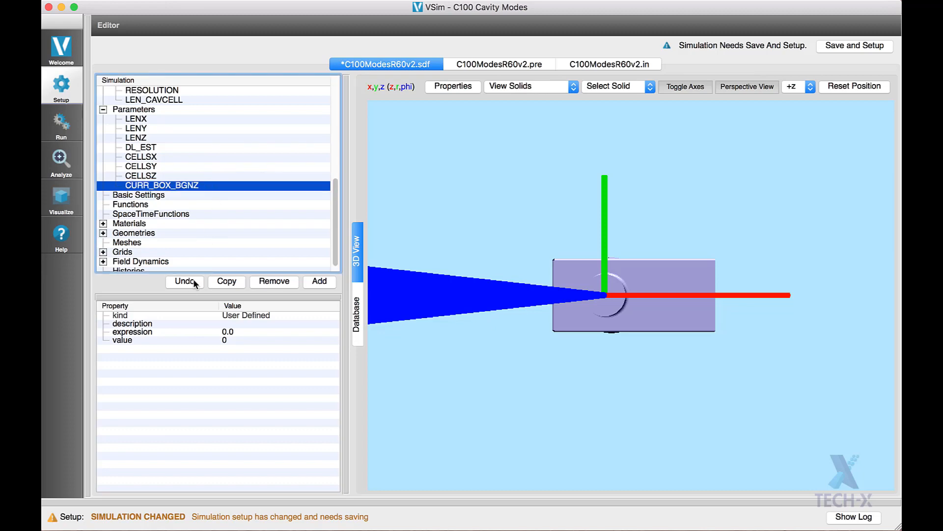
left_click(234, 336)
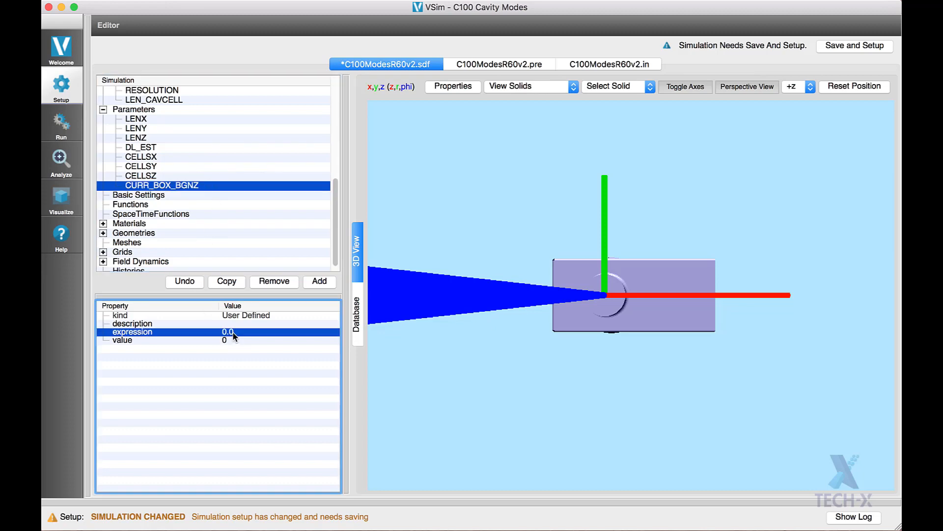
left_click(231, 334)
type("BG")
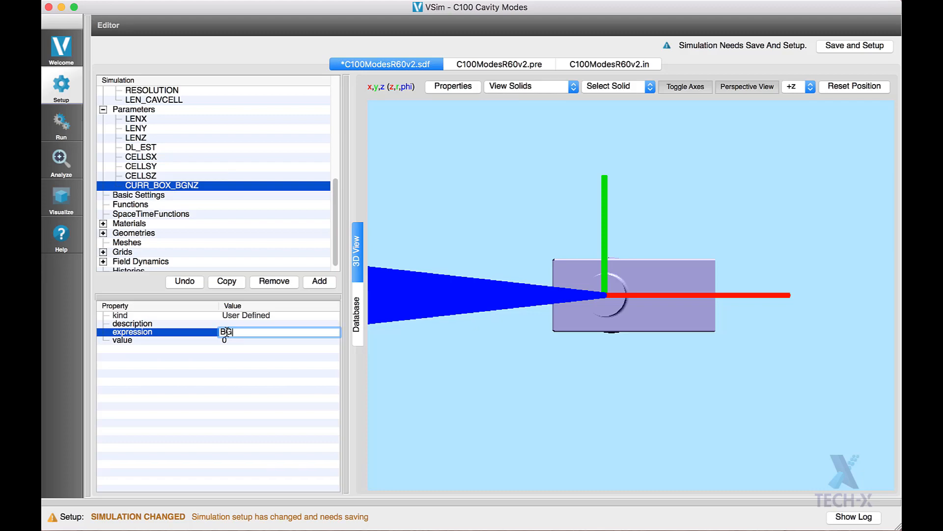
type("NZ+")
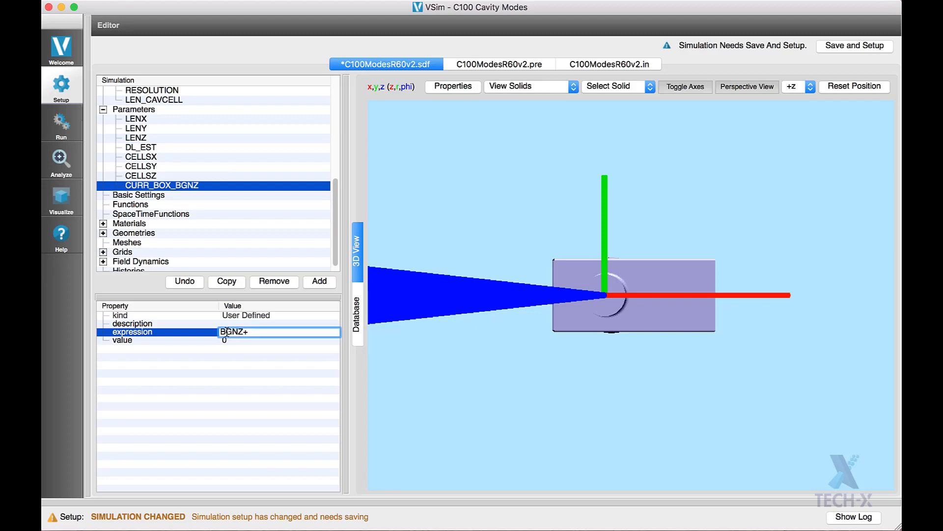
type("DL")
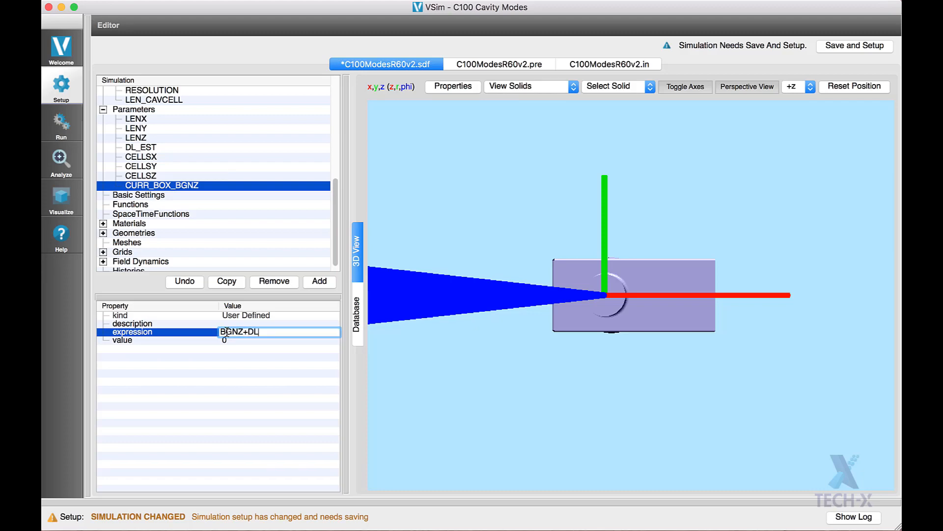
type("_EST")
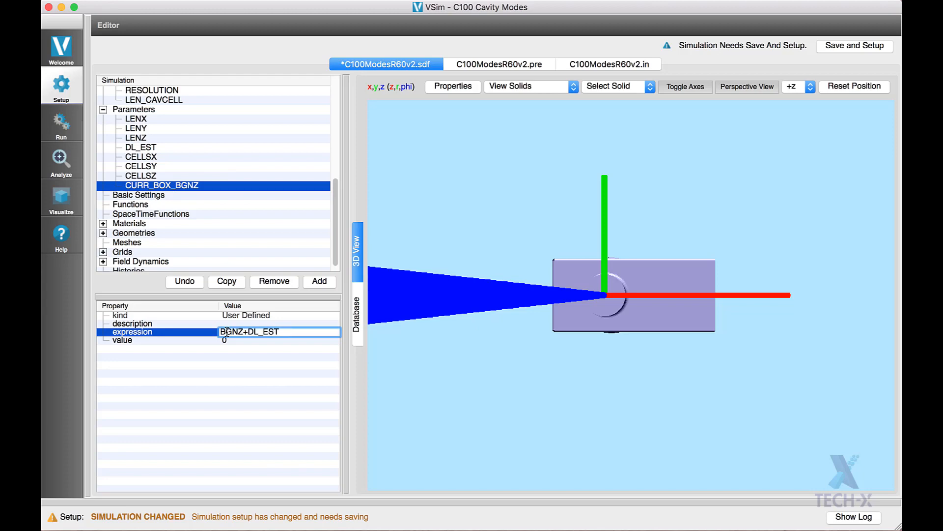
key("Return")
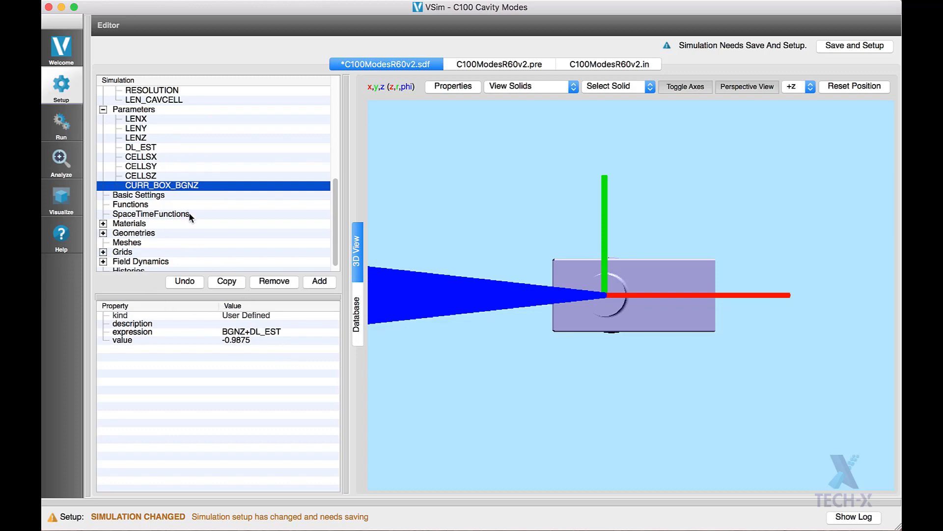
Step: Add a user-defined parameter CURR_BOX_ENDZ with the expression ENDZ-DL_EST
left_click(319, 281)
double_click(162, 195)
type("CUR")
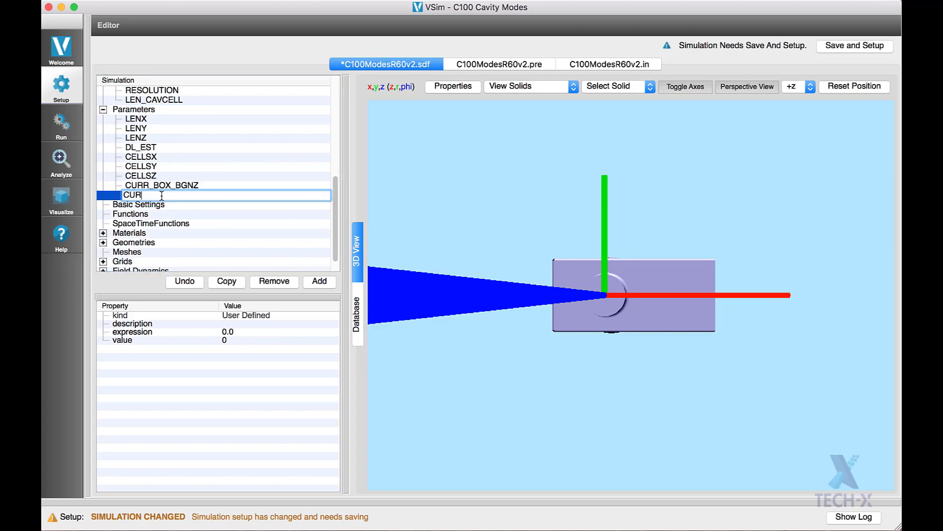
type("R_BOX_ENDZ")
key("Return")
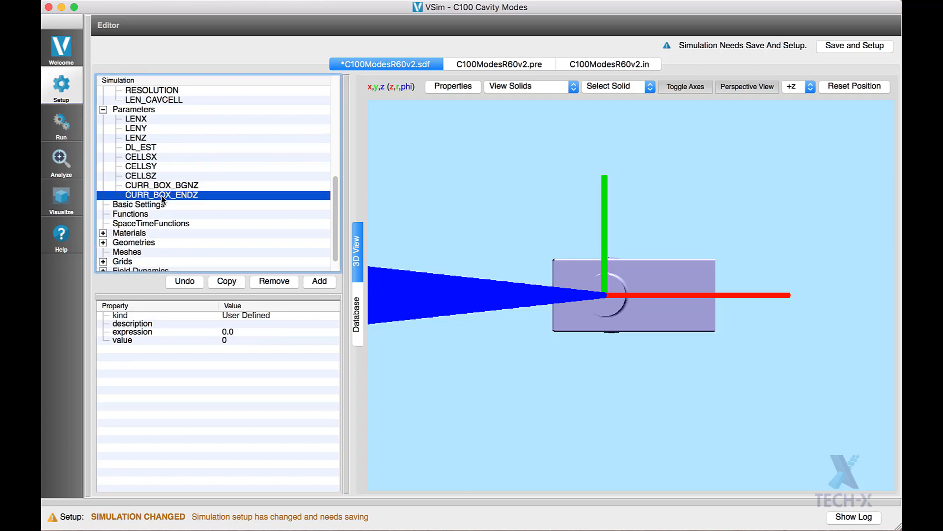
double_click(232, 332)
type("ENDZ-DL_E")
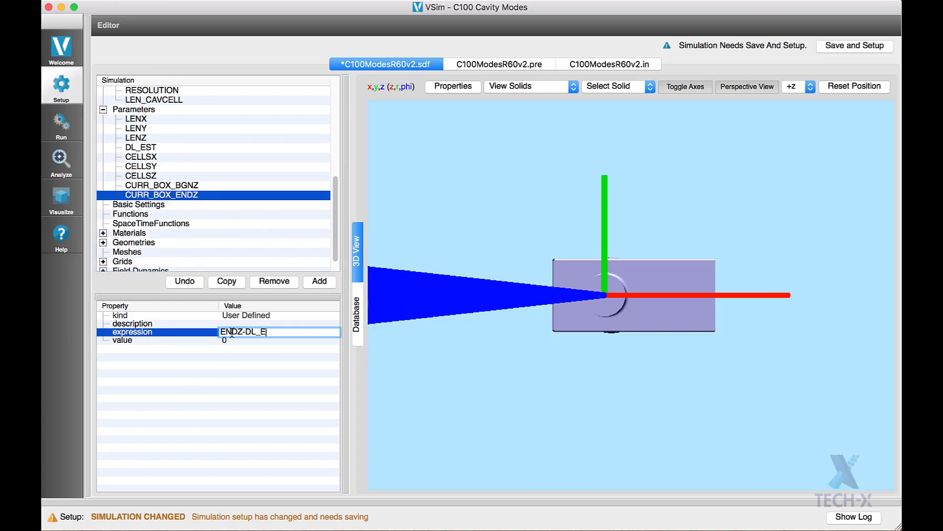
type("ST")
key("Return")
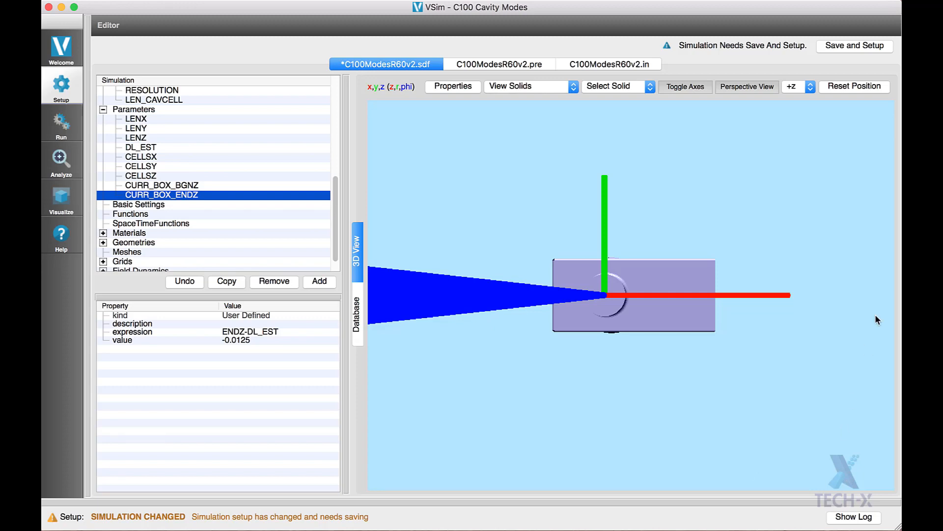
Step: View the cavity from the +y direction and add a new user-defined parameter after CURR_BOX_ENDZ
left_click(796, 86)
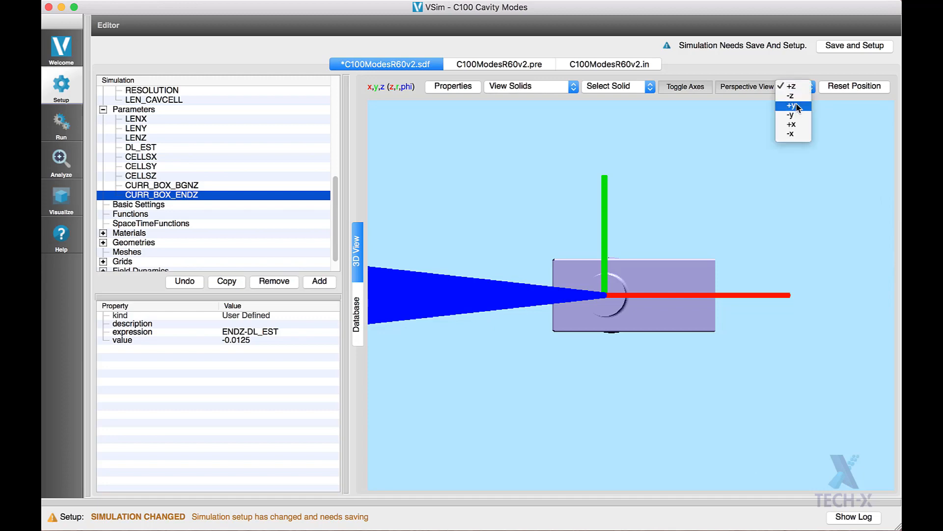
left_click(796, 102)
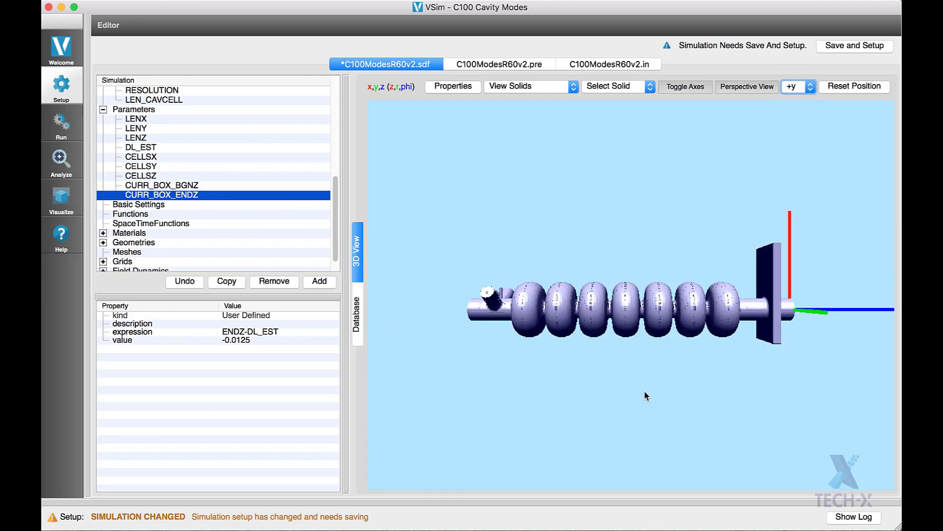
left_click(319, 281)
double_click(193, 204)
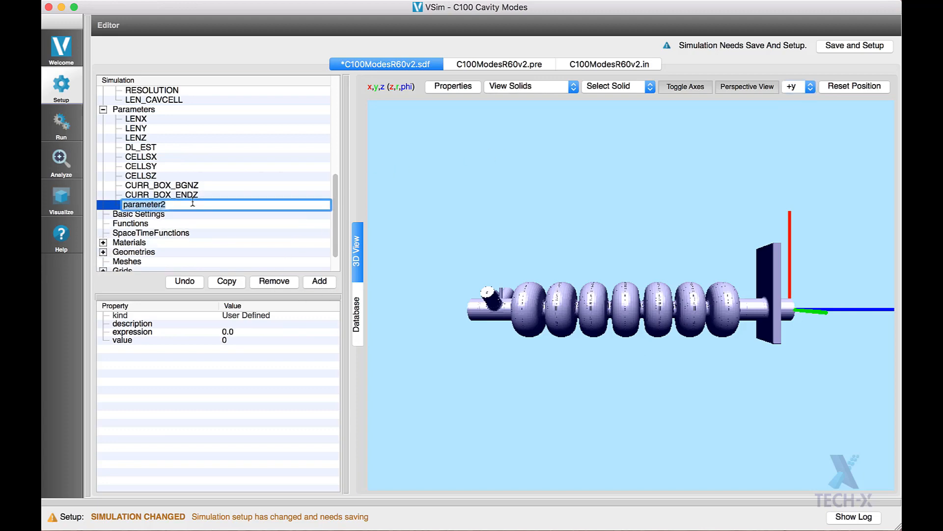
Step: Add a new user-defined constant after LEN_CAVCELL
scroll(229, 173, "up", 3)
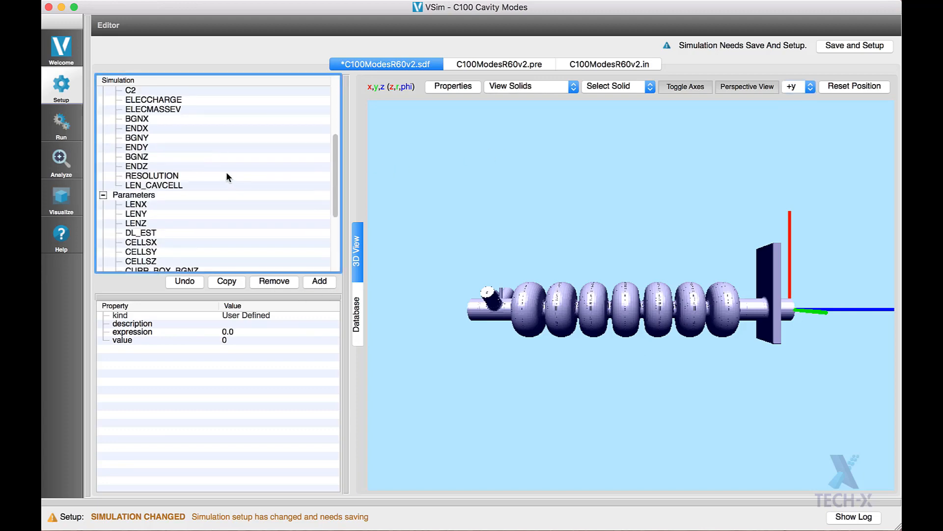
left_click(191, 186)
left_click(319, 281)
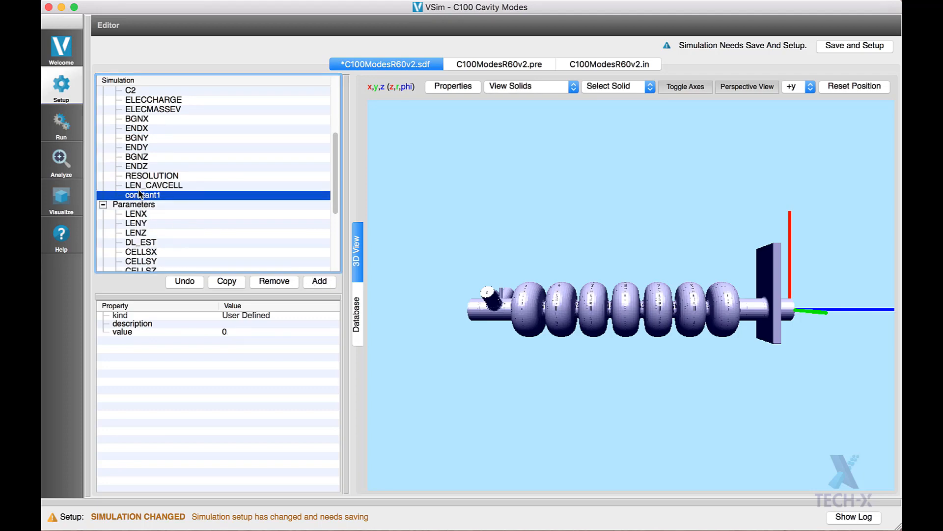
left_click(239, 186)
left_click(238, 186)
type("CAV_")
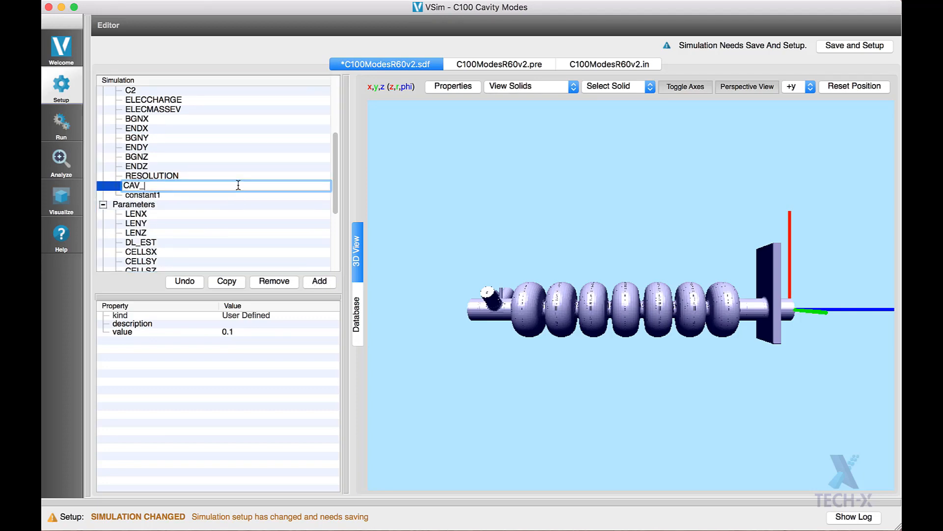
key("super+z")
key("Return")
Step: Rename the new constant CAV_WAIST_DIAM and set its value to 0.07
double_click(159, 195)
type("CA")
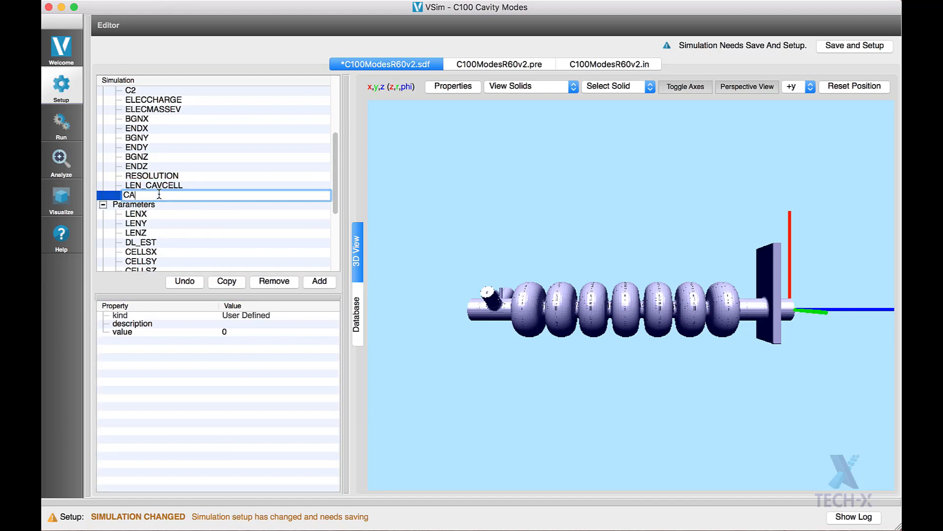
type("V_WAI")
type("ST_DIAM")
key("Return")
left_click(234, 334)
left_click(234, 334)
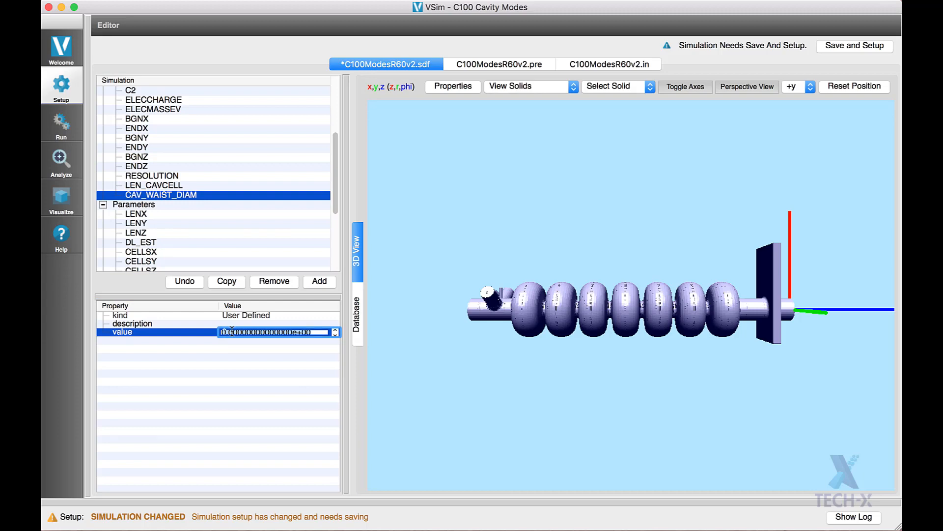
type("0.07")
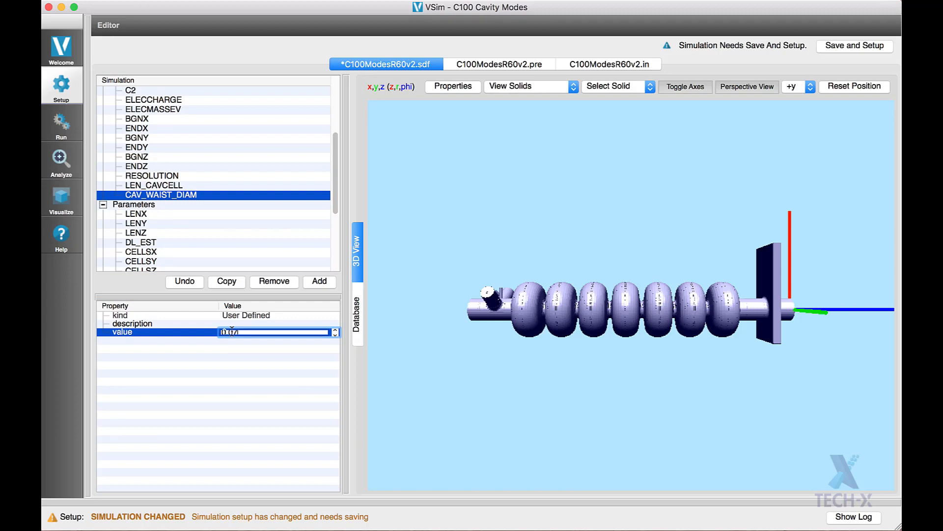
key("Return")
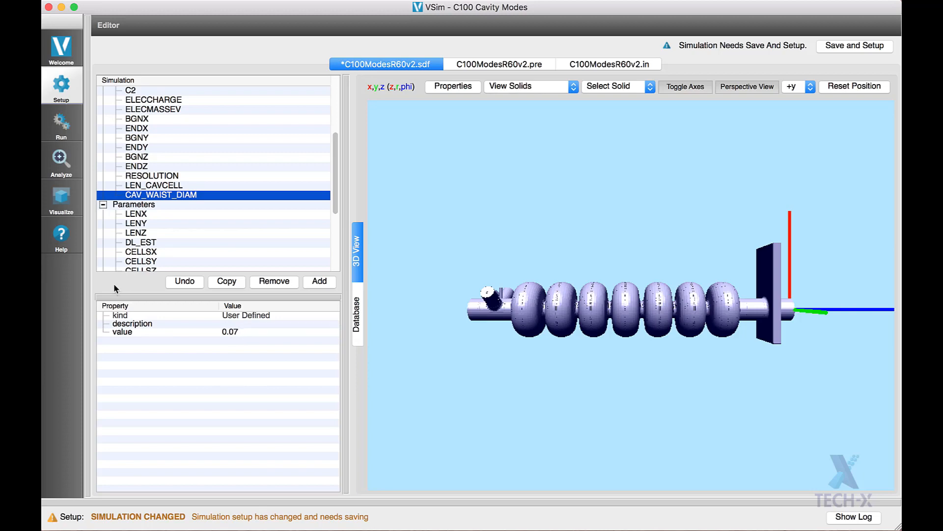
Step: Rename the new, still unnamed parameter CAV_WAIST_RADIUS and set its expression to 0.5*CAV_WAIST_DIAM
scroll(157, 216, "down", 3)
left_click(162, 214)
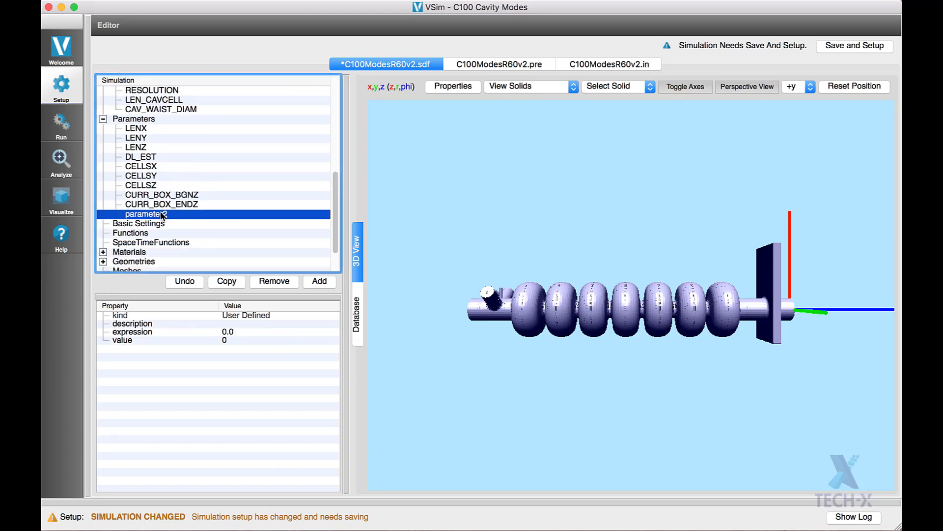
double_click(162, 215)
type("CAV_W")
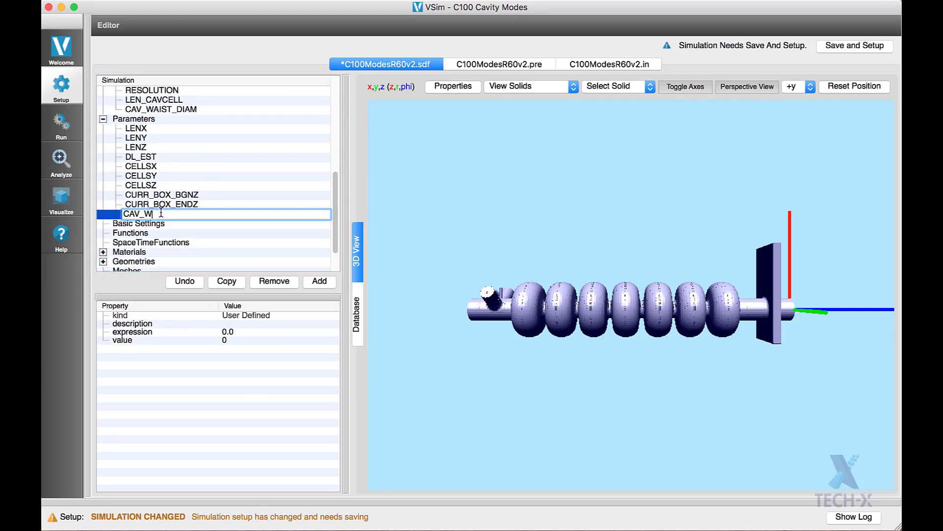
type("AIST_RADIUS")
key("Return")
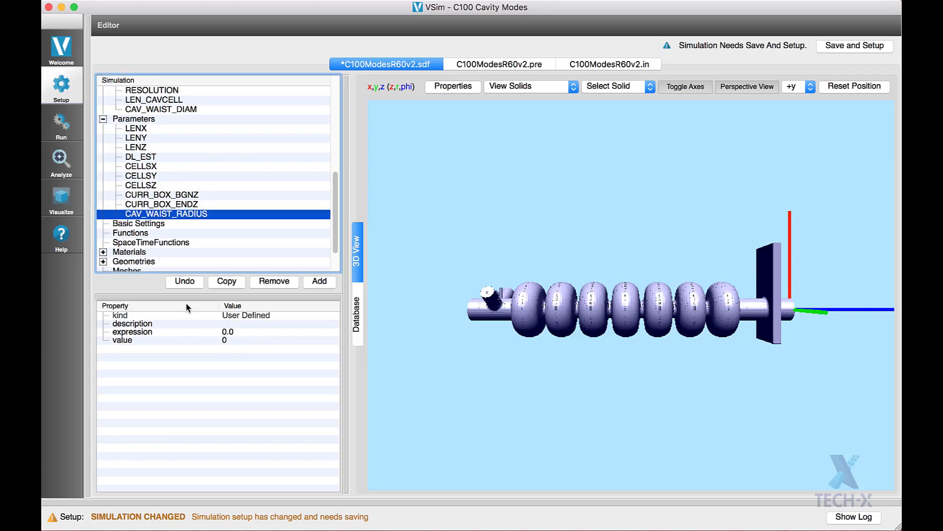
double_click(233, 331)
type("0.5*CAV")
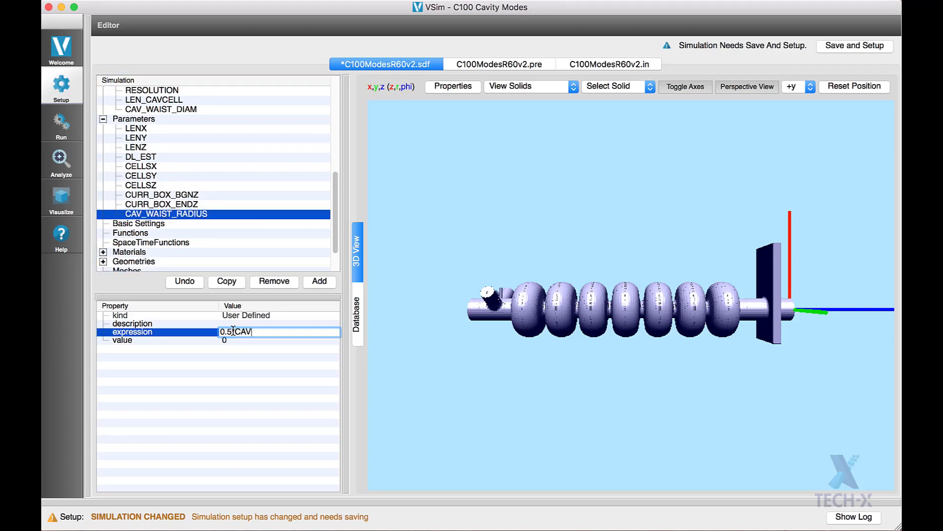
type("_WAIST_DIAM")
key("Return")
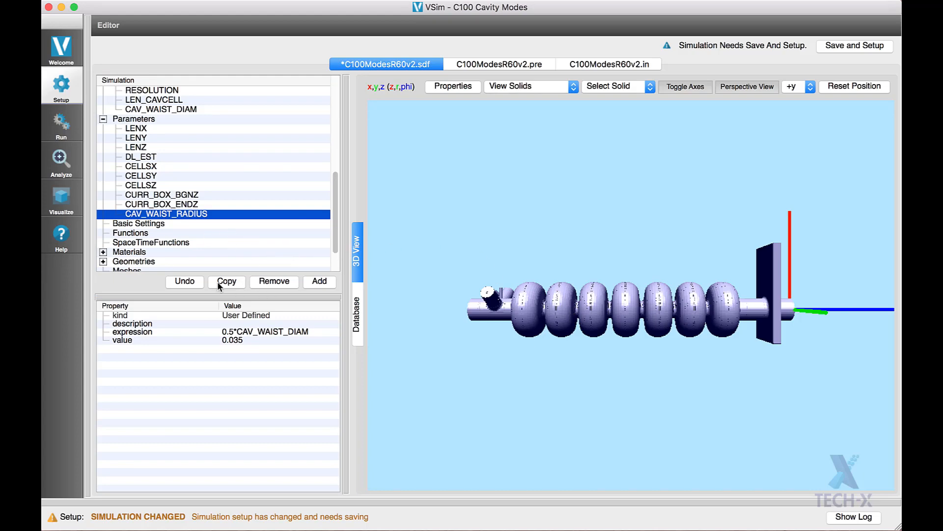
Step: Add a user-defined parameter CAV_WAIST_RADIUS_SQRD with the expression CAV_WAIST_RADIUS^2
left_click(319, 281)
double_click(152, 225)
type("CAV_WAIST_RASI")
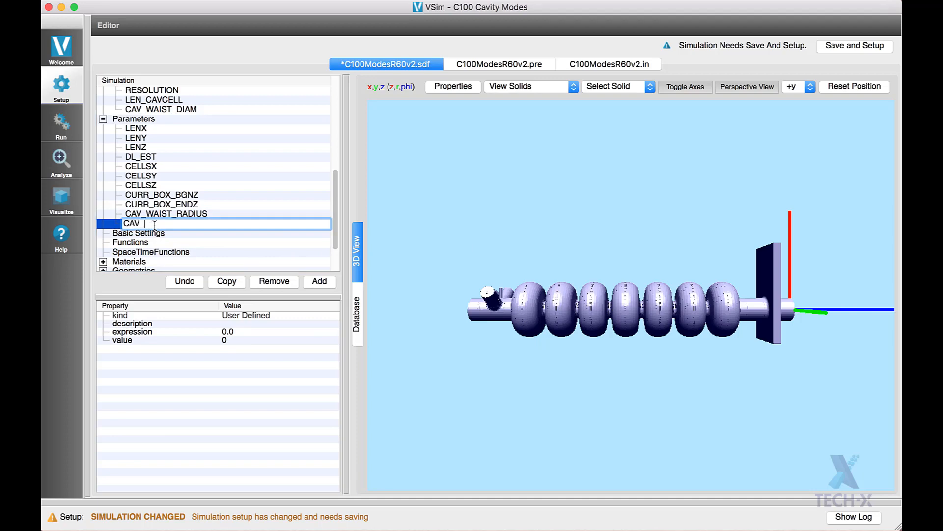
key("BackSpace")
key("BackSpace")
type("DIUS_SQRD")
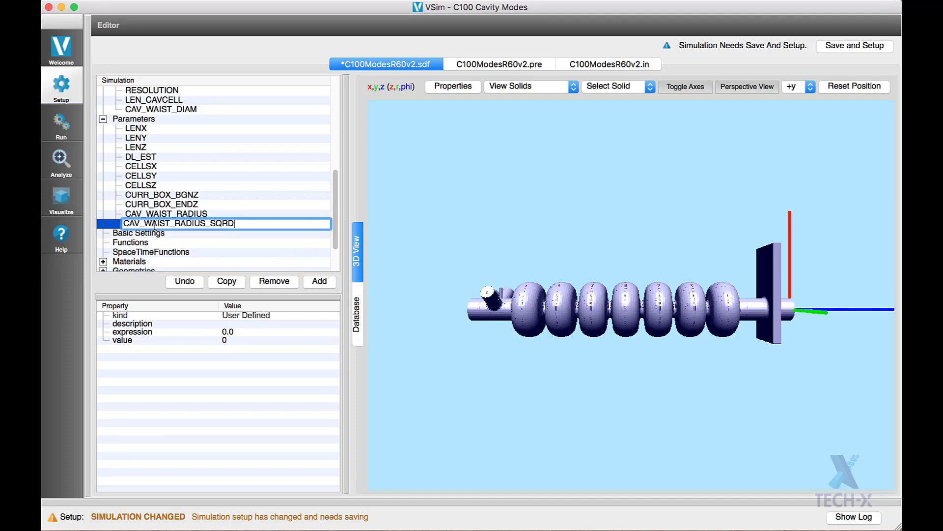
key("Return")
double_click(242, 332)
type("CAV_WAIST_RADIUS^2")
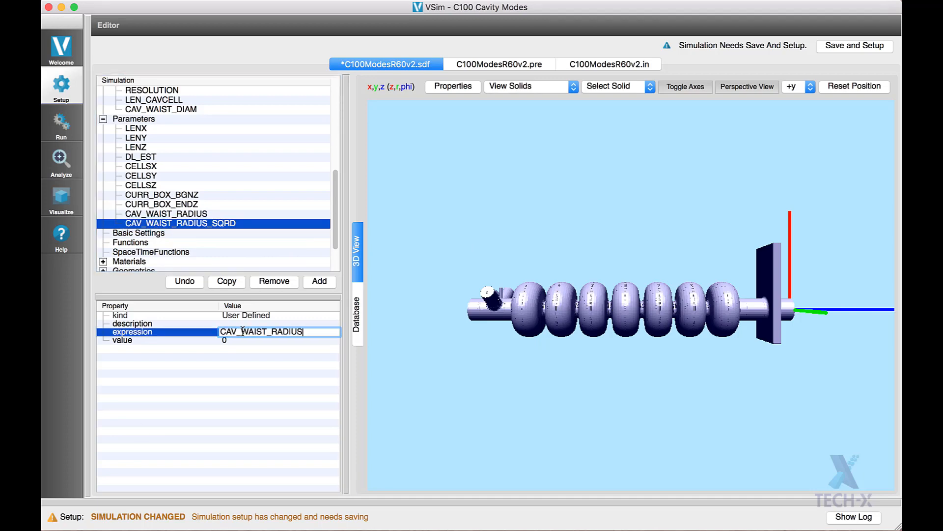
key("Return")
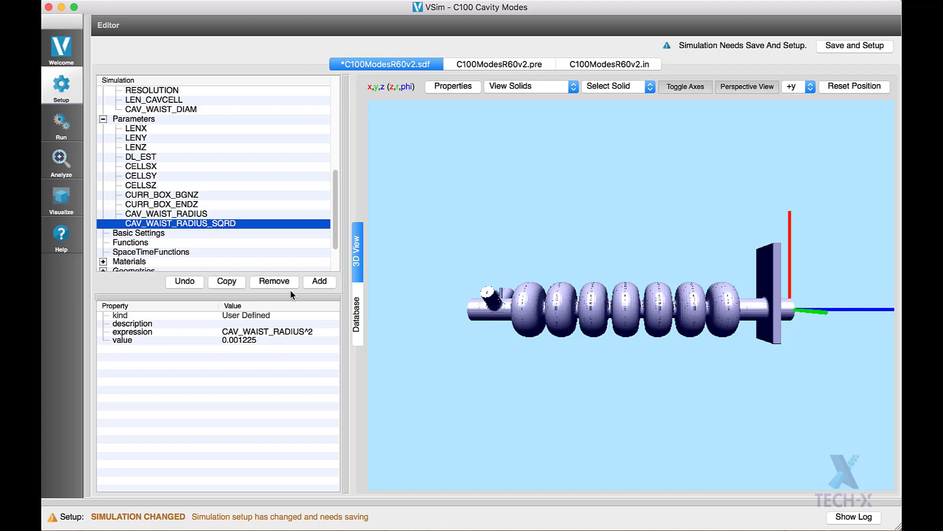
Step: Add a user-defined parameter CURR_BGNXY with the expression 0.7*CAV_WAIST_RADIUS
left_click(319, 281)
double_click(139, 232)
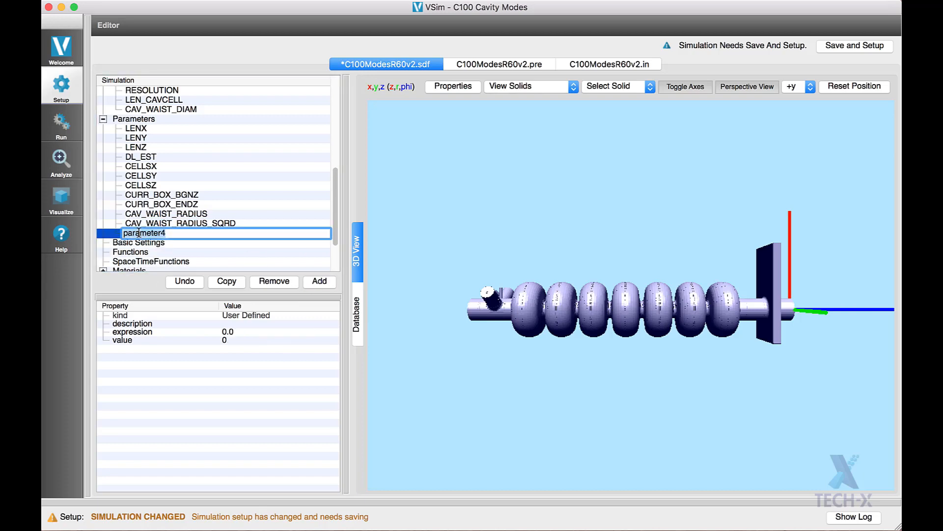
type("CURR_BGNXY")
key("Tab")
left_click(178, 234)
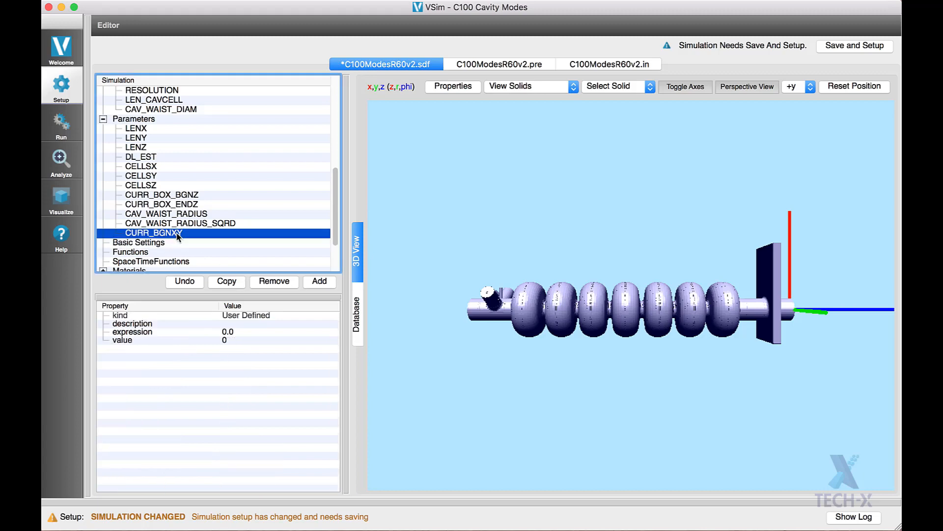
double_click(233, 332)
type("0")
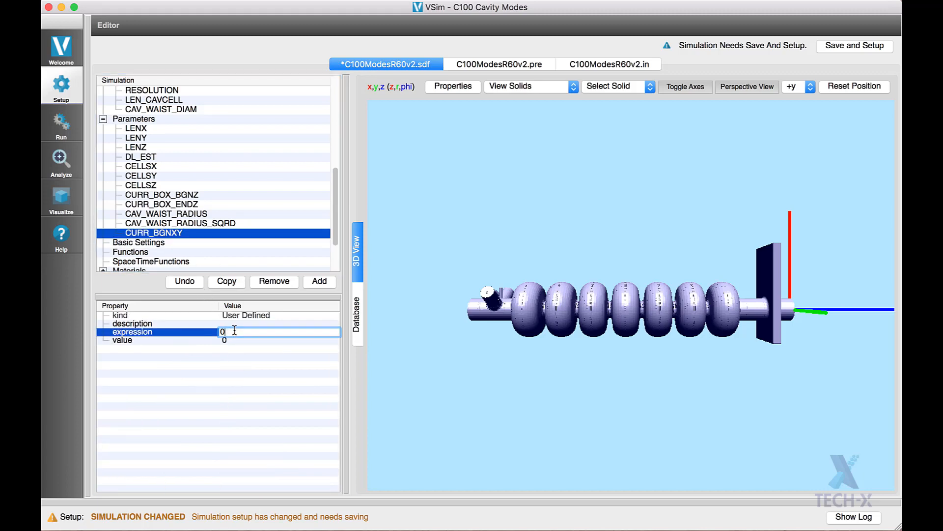
type(".7*CAV_")
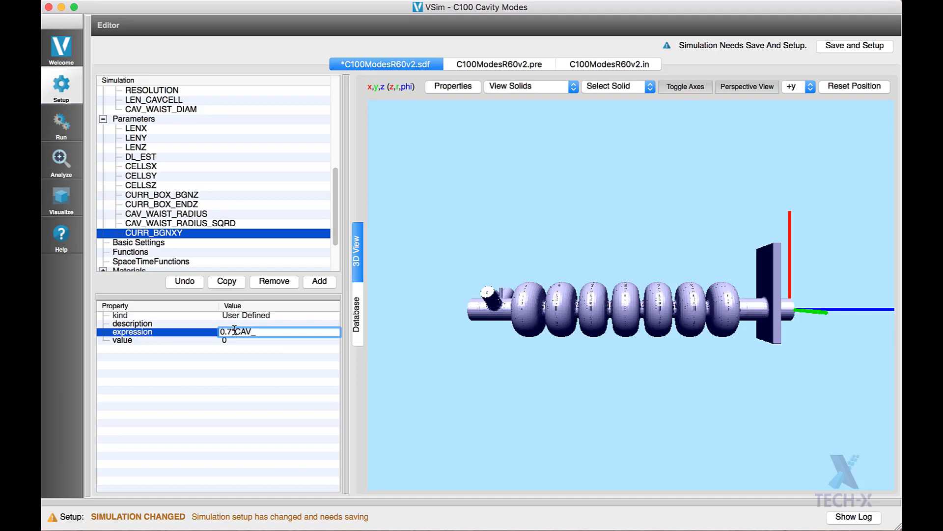
type("WAIST_RA")
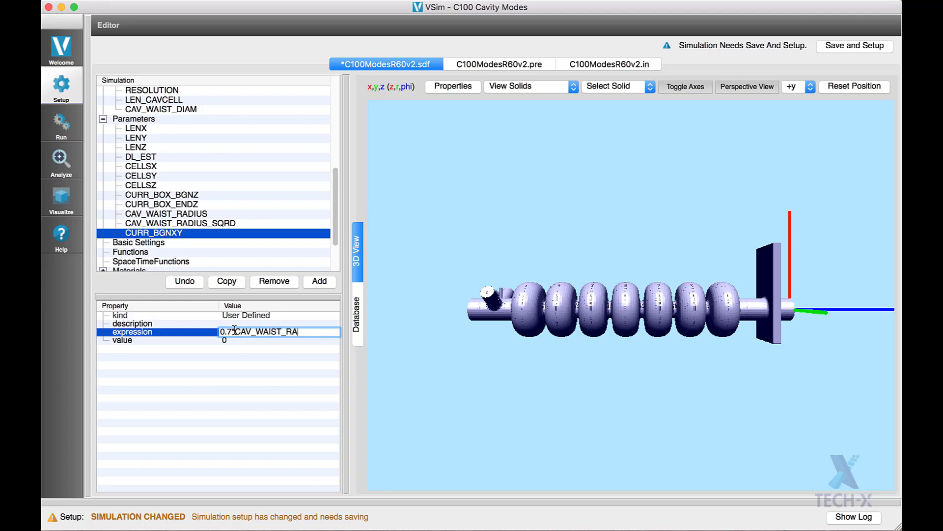
type("DIUS")
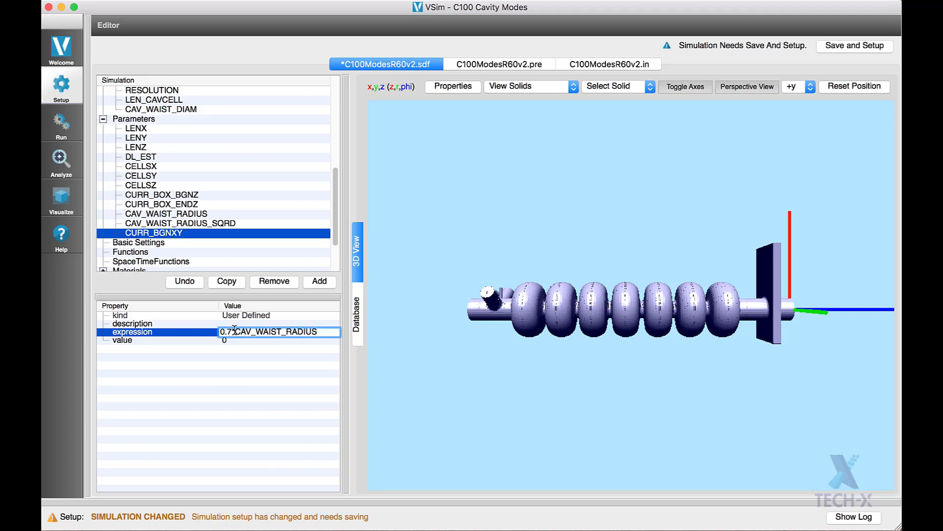
key("Return")
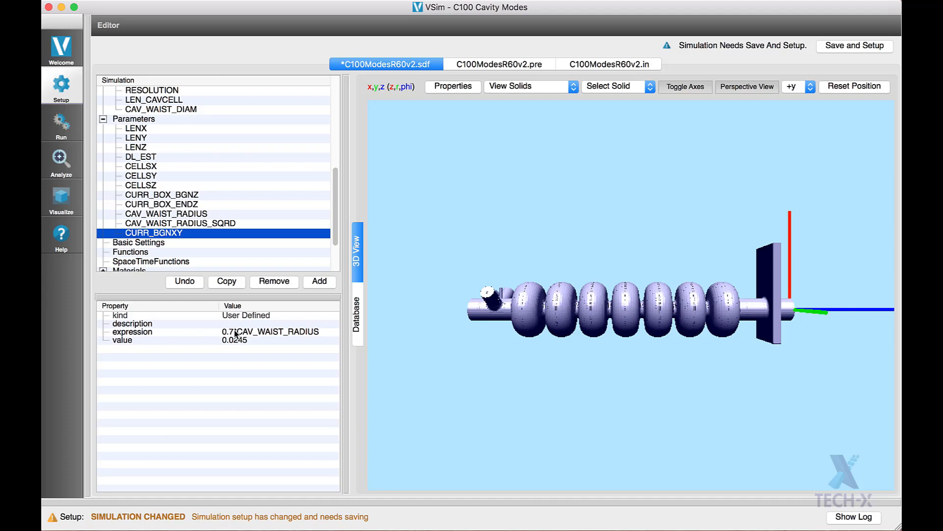
Step: Add a user-defined parameter CURR_ENDXY with the expression -CURR_BGNXY
left_click(319, 281)
double_click(184, 243)
type("C")
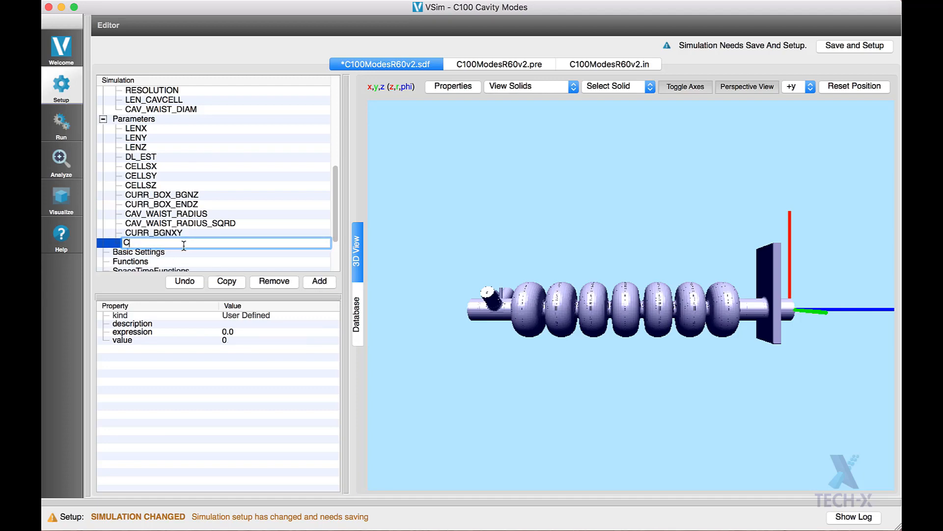
type("URR_ENDXY")
key("Return")
left_click(188, 251)
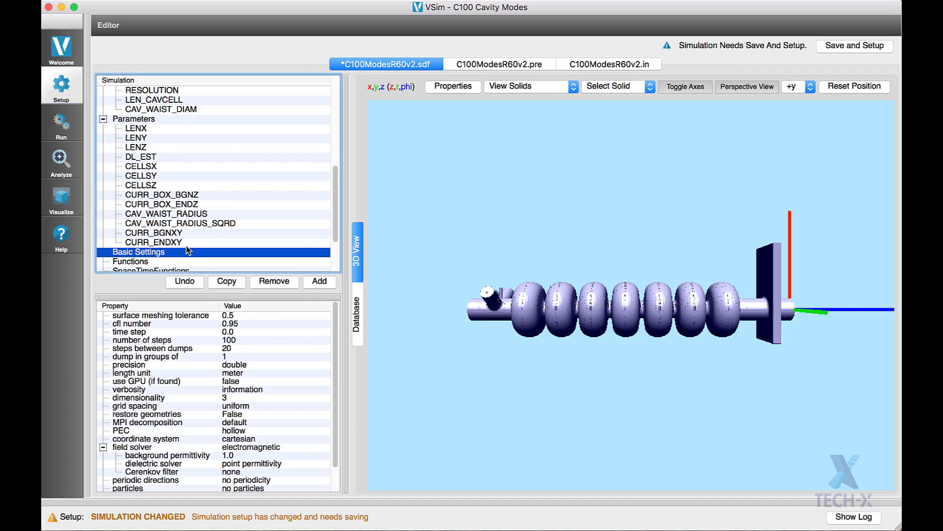
left_click(185, 243)
double_click(235, 331)
type("-CURR")
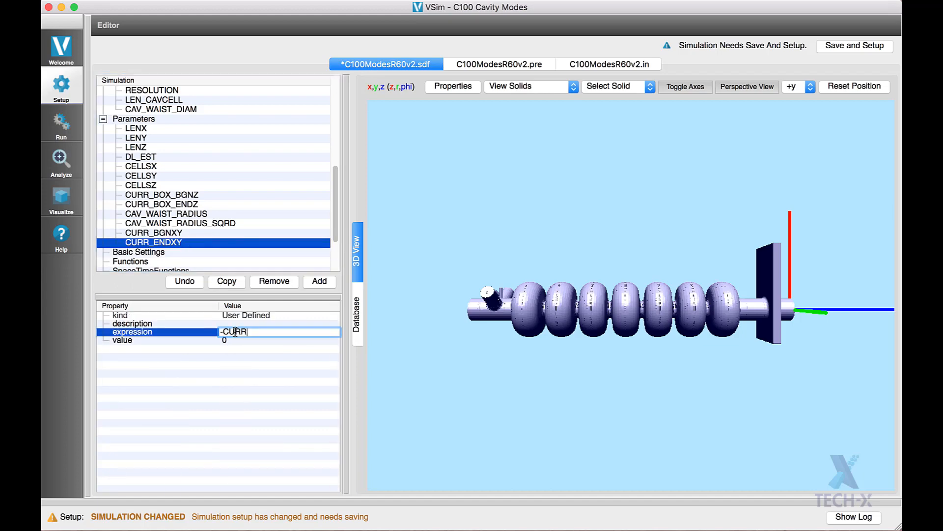
type("_BGNXY")
key("Return")
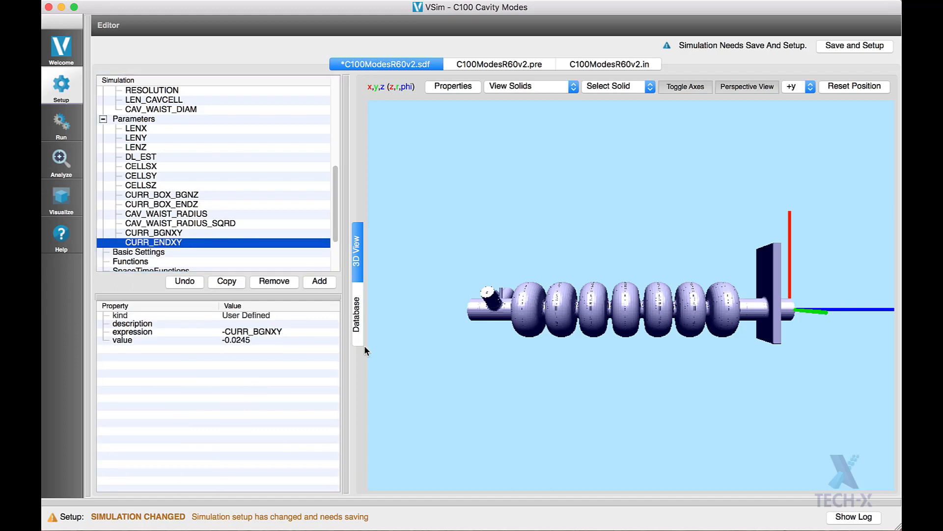
Step: Make the CURR_BGNXY expression negative, so that it reads -0.7*CAV_WAIST_RADIUS
left_click(156, 232)
left_click(234, 333)
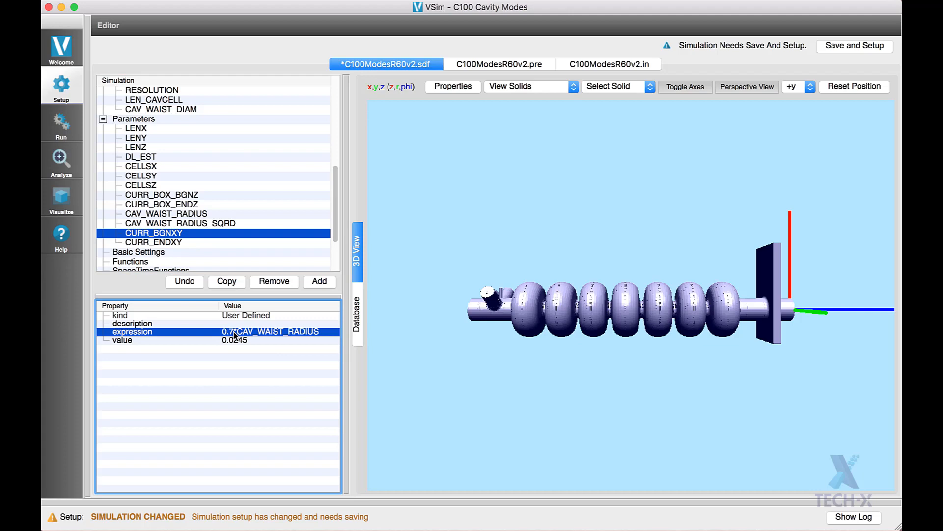
double_click(234, 335)
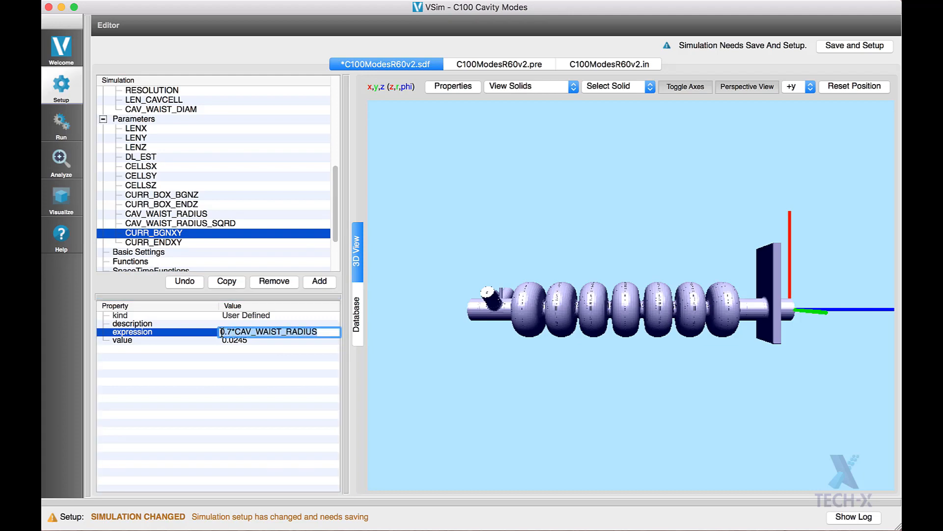
left_click(222, 332)
type("-")
key("Return")
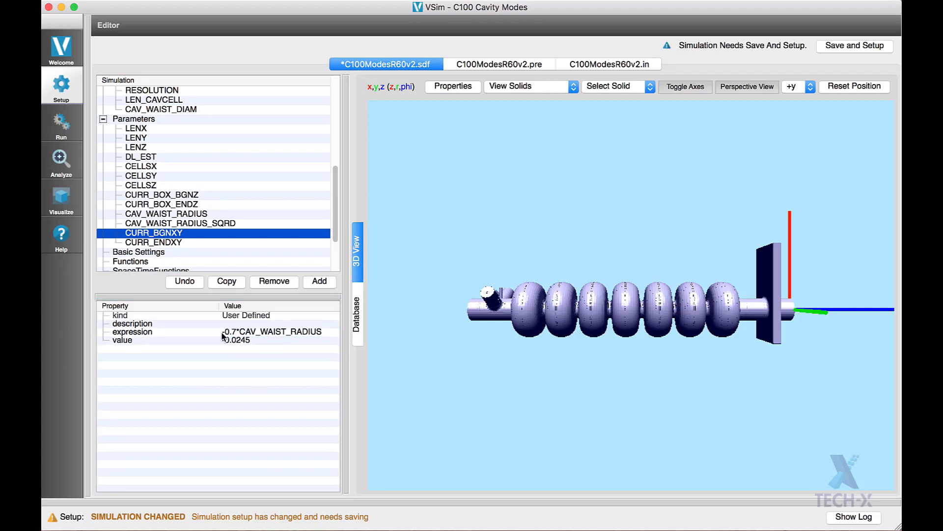
Step: Add a new user-defined parameter, and add a user-defined constant CAV_MIDZ with the value -0.518
left_click(196, 242)
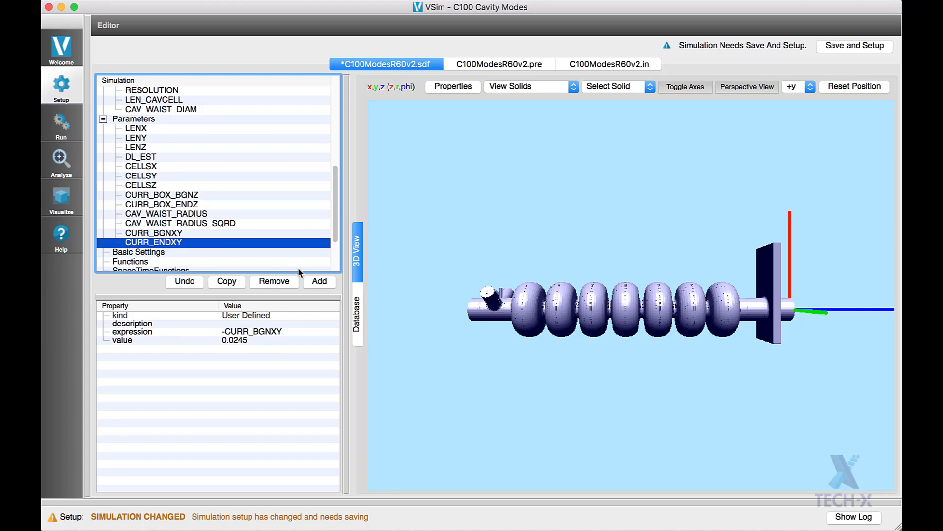
left_click(322, 280)
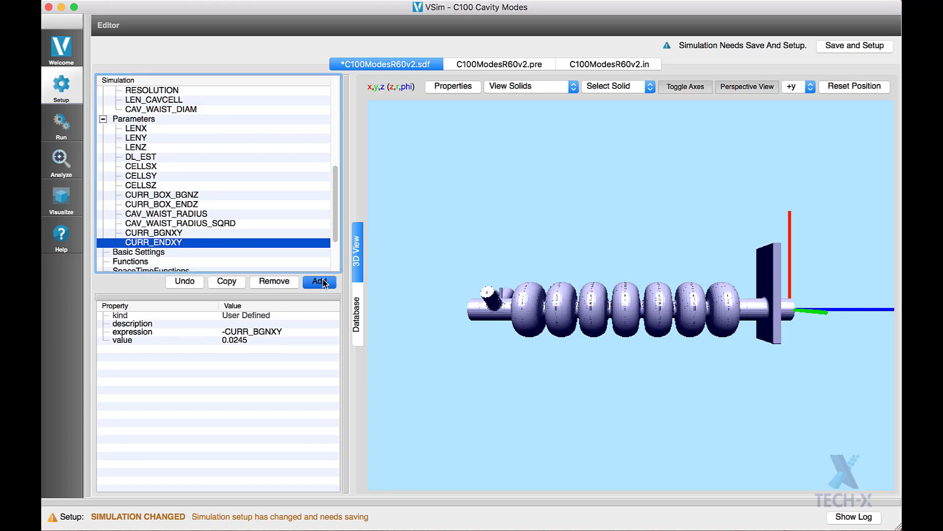
left_click(177, 110)
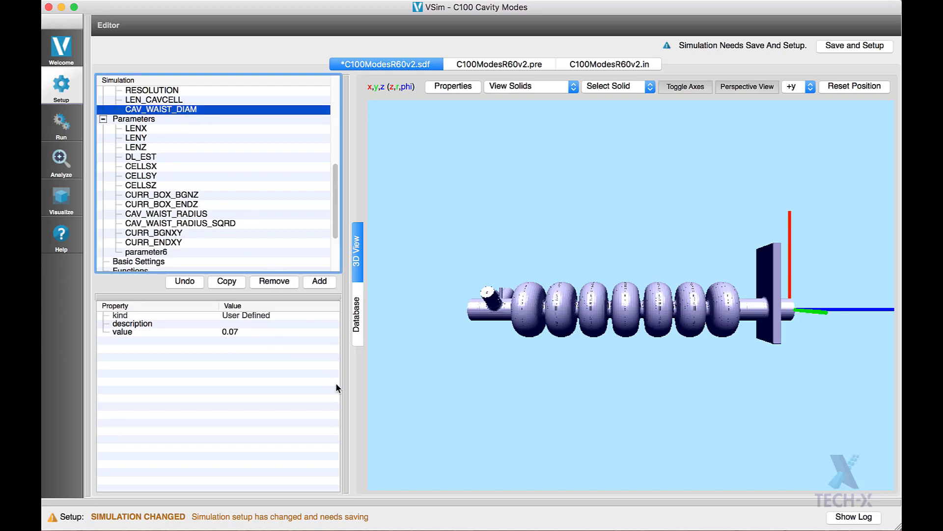
left_click(319, 280)
double_click(147, 118)
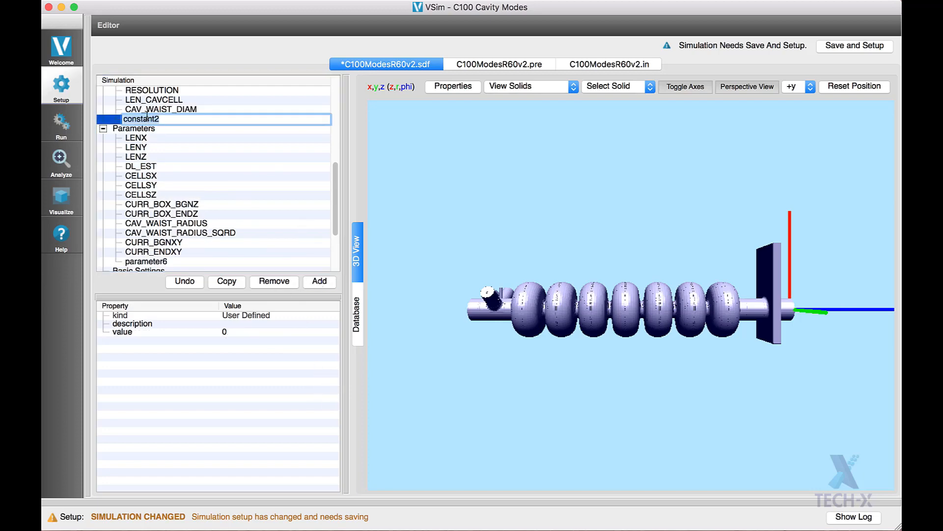
type("CAV_MIDZ")
key("Return")
left_click(159, 118)
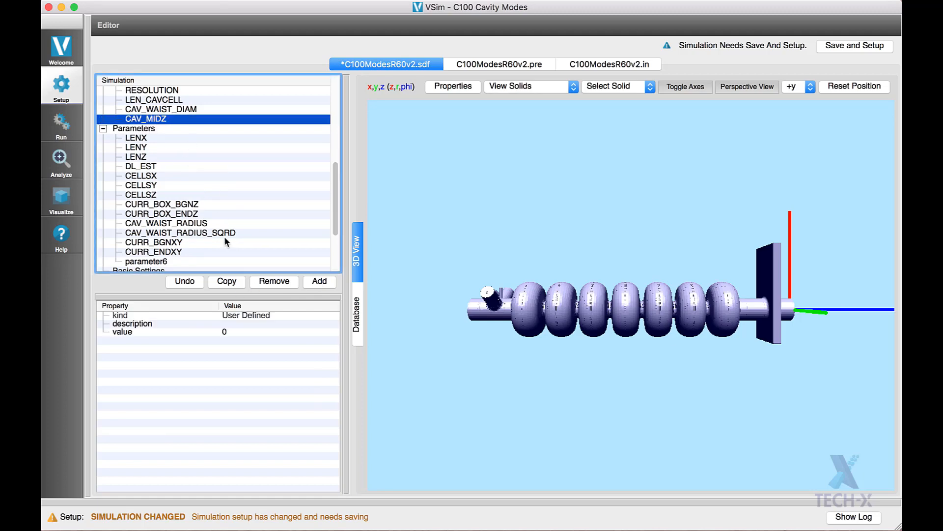
double_click(228, 331)
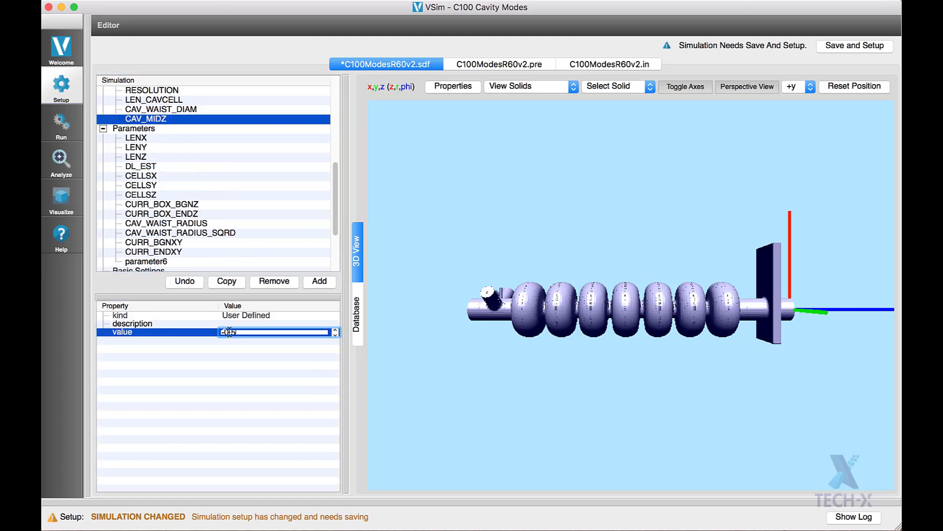
key("Return")
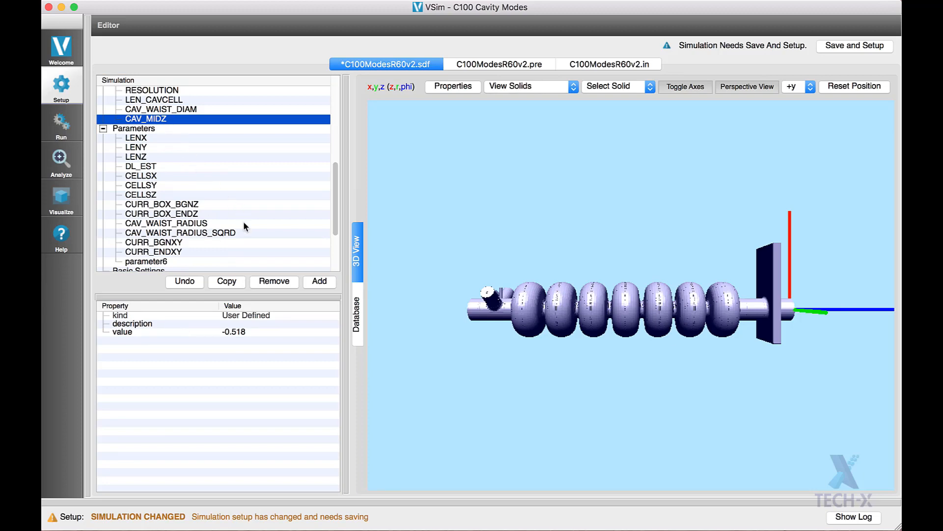
left_click(321, 281)
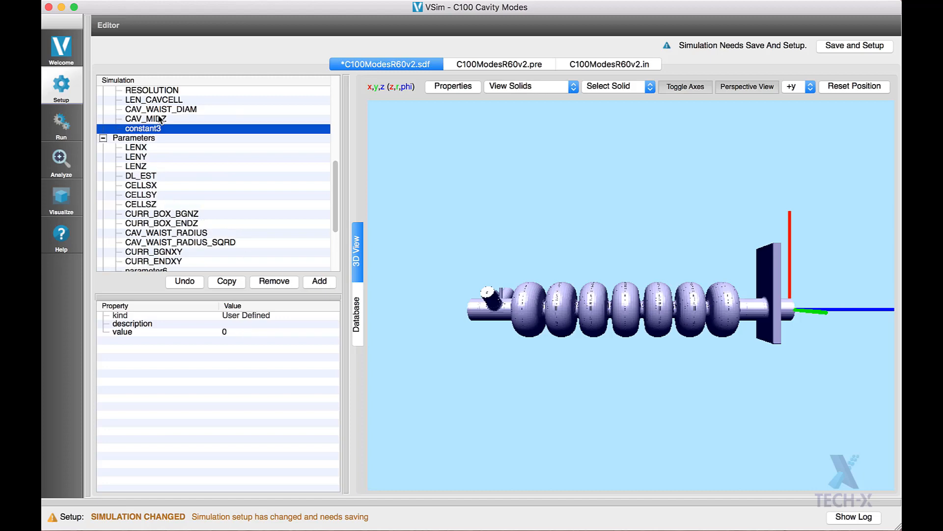
left_click(274, 282)
Step: Rename the newly added parameter to CELLS_BGNZ and set its expression to CAV_MIDZ-3.5*LEN_CAVCELL
double_click(152, 262)
type("CELLS_BGNZ")
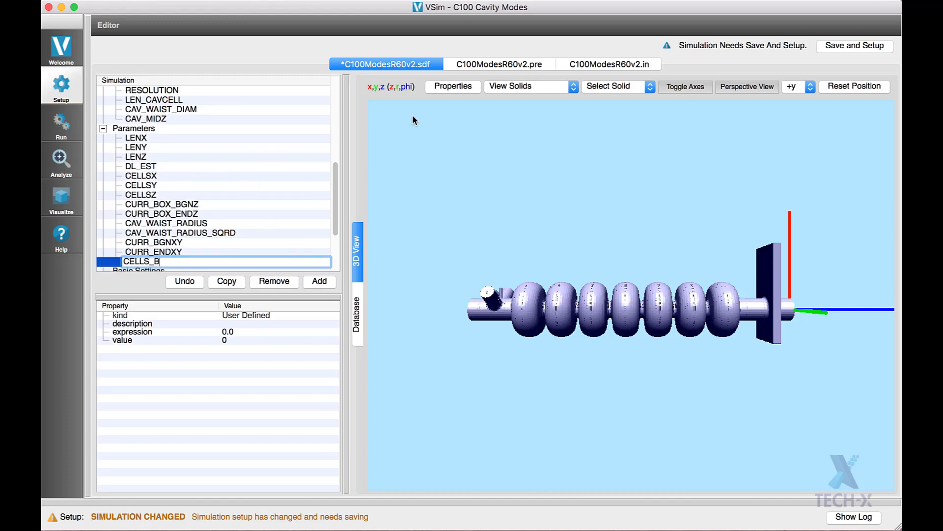
key("Return")
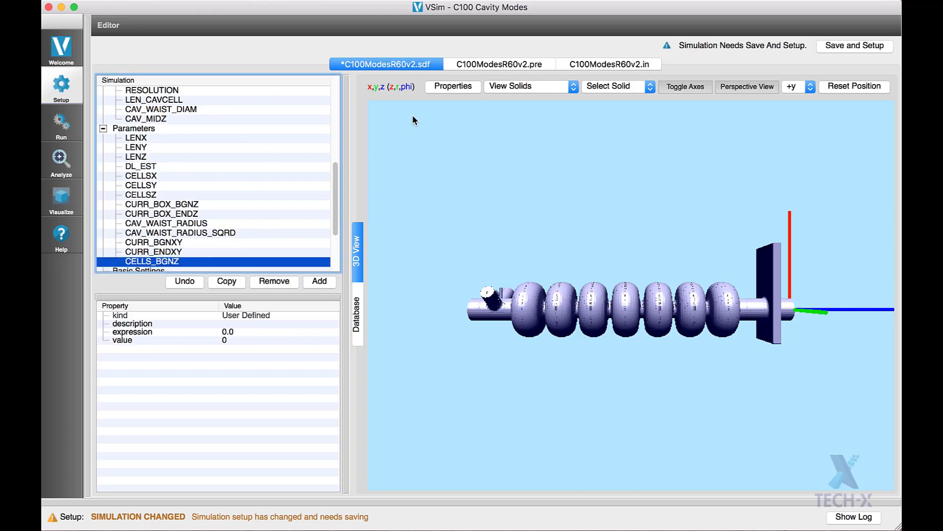
double_click(234, 331)
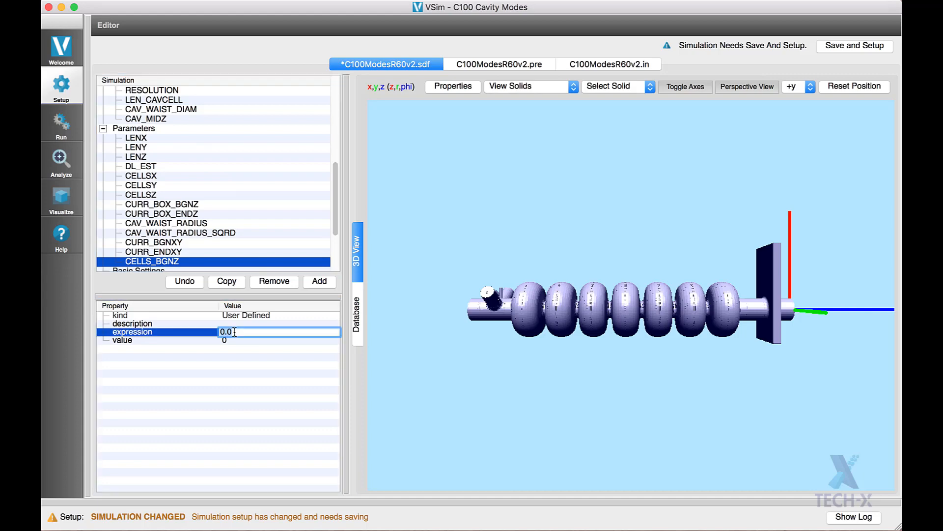
type("CAV_")
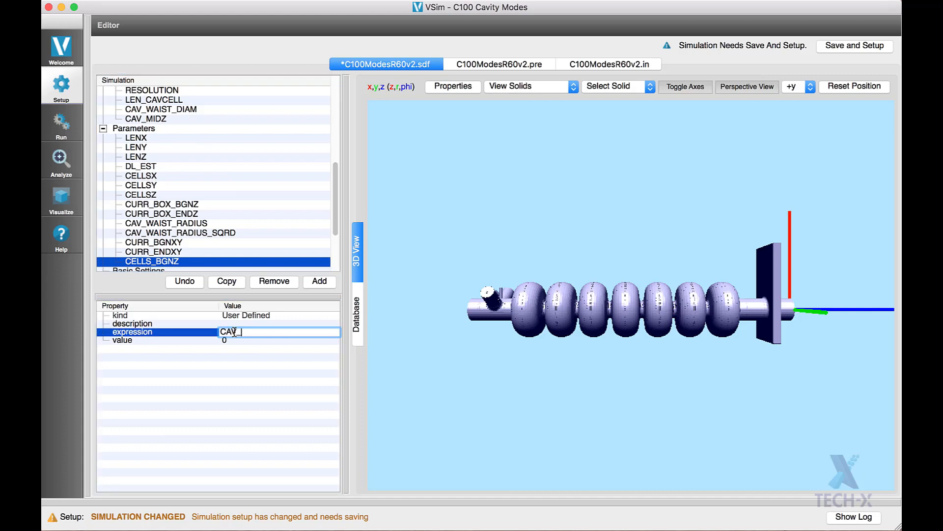
type("MIDZ-3.5*LEN_CAVCELL")
key("Return")
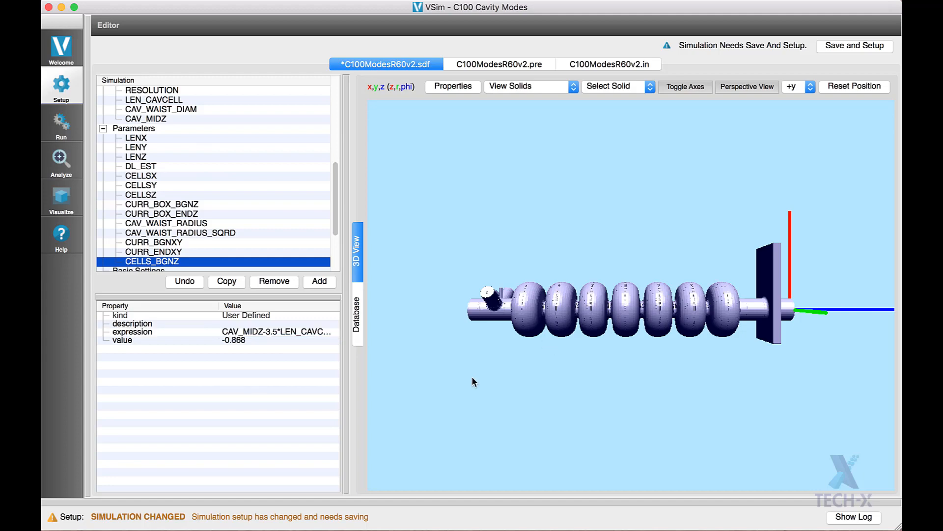
Step: Add a user-defined parameter CELLS_ENDZ with the expression CELLS_BGNZ+7*LEN_CAVCELL
left_click(321, 281)
double_click(165, 262)
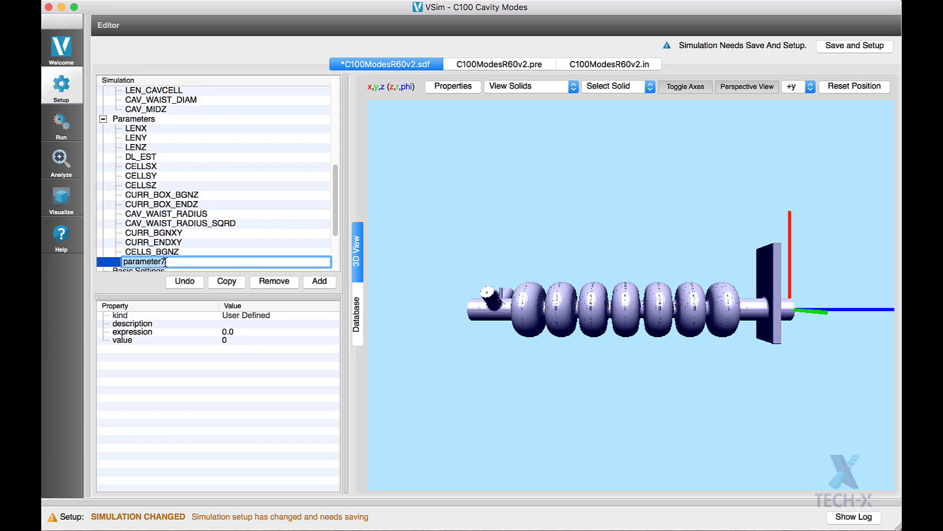
type("CELLS_ENDZ")
left_click(181, 254)
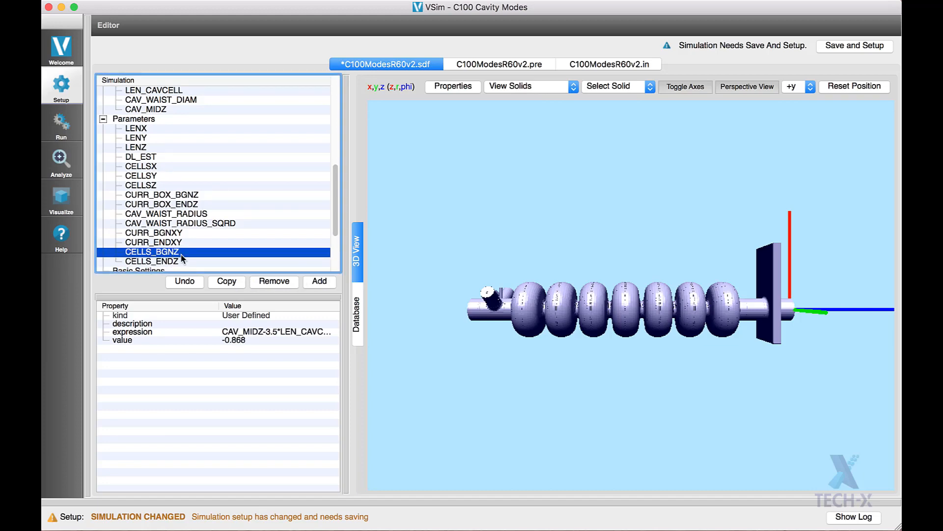
left_click(194, 261)
double_click(237, 331)
type("CELLS_BGNZ")
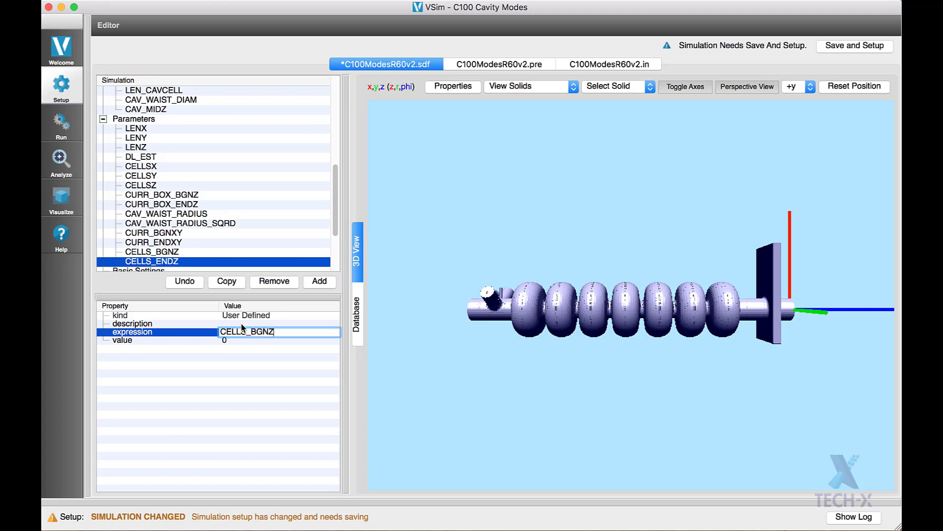
type("+7*LEN_CAVCELL")
left_click(248, 368)
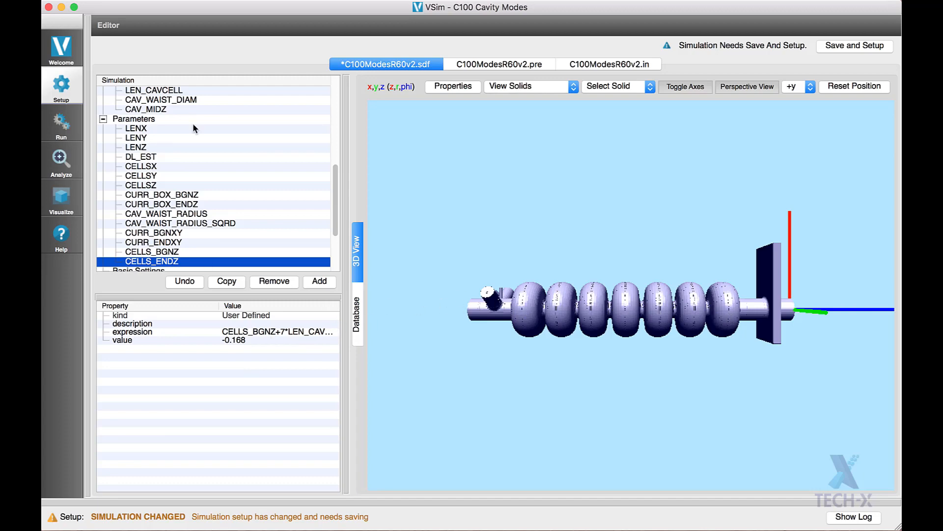
Step: Add a Distributed Current to the current distributions under Field Dynamics and name it driveJ
scroll(194, 133, "down", 3)
left_click(103, 253)
scroll(168, 214, "down", 2)
left_click(161, 243)
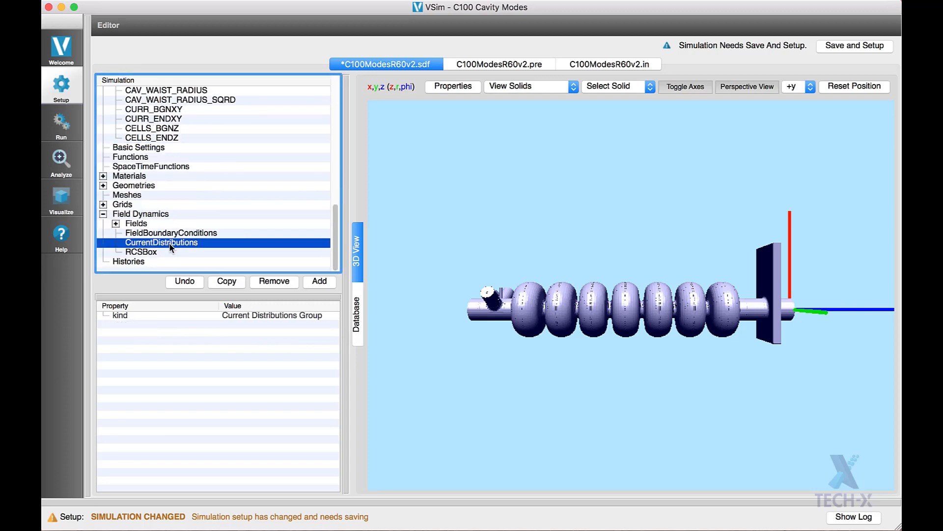
left_click(319, 281)
mouse_move(370, 291)
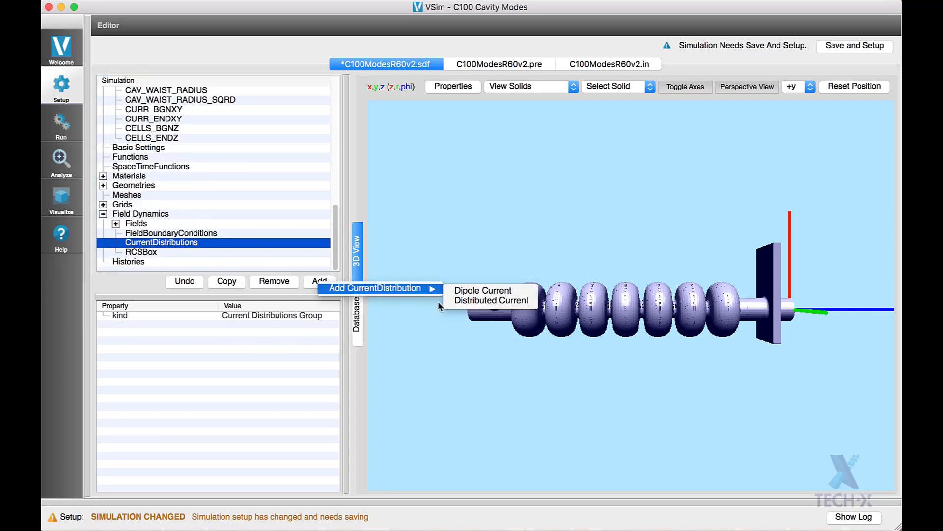
left_click(460, 301)
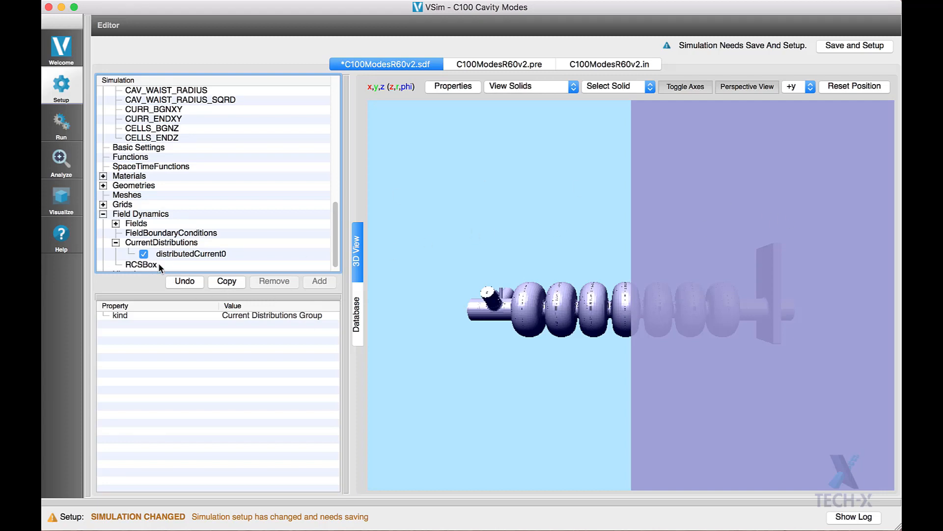
double_click(187, 253)
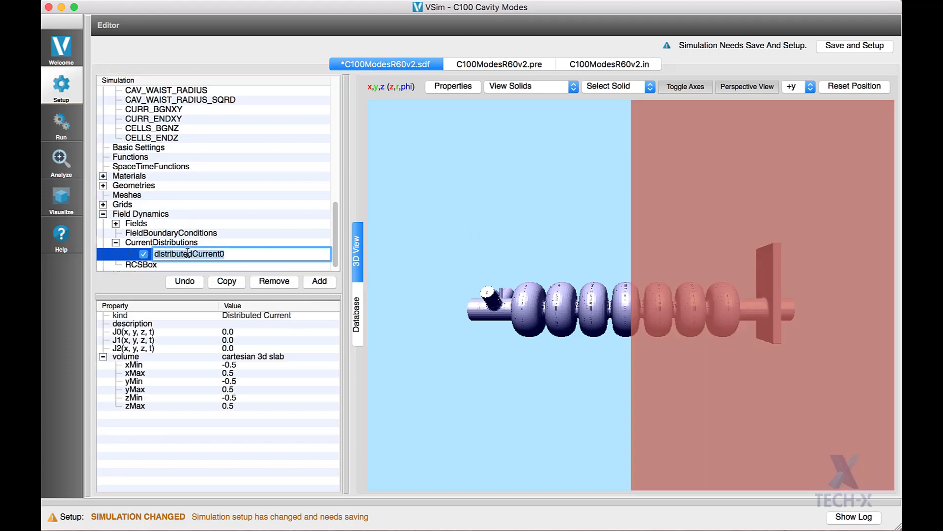
type("driveJ")
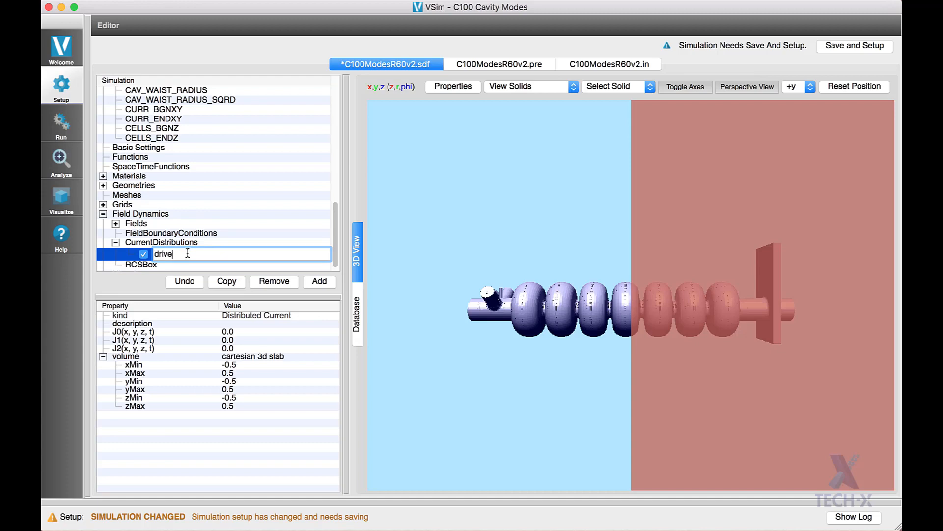
key("Return")
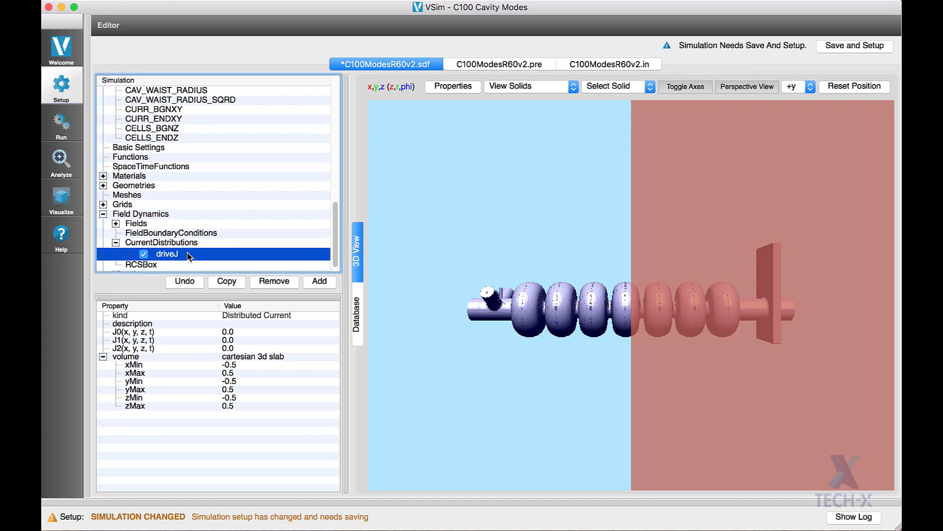
Step: Assign the parameters CURR_BGNXY to xMin and CURR_ENDXY to xMax of the driveJ volume
right_click(134, 365)
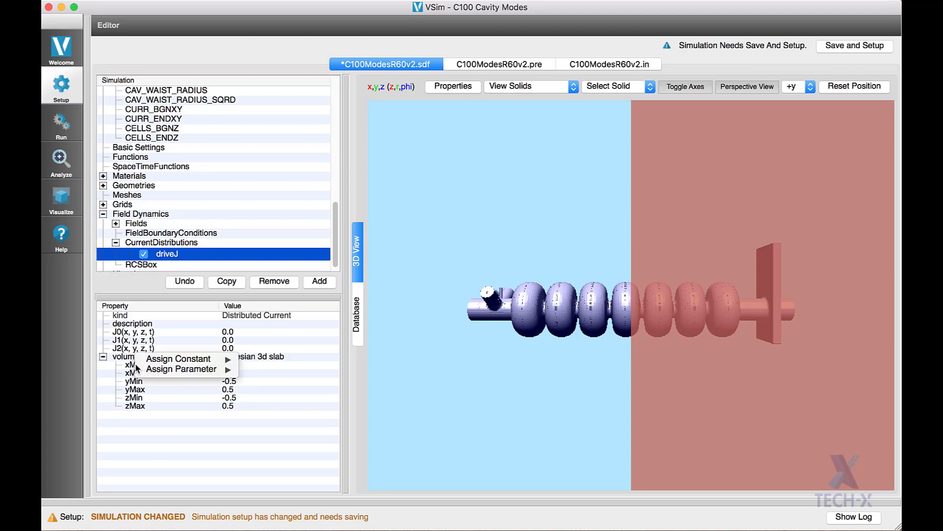
mouse_move(149, 372)
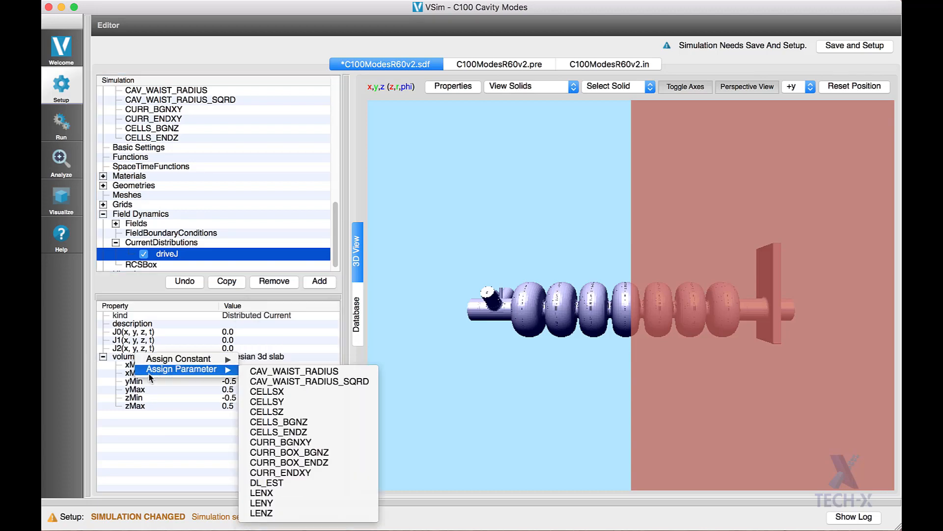
left_click(280, 442)
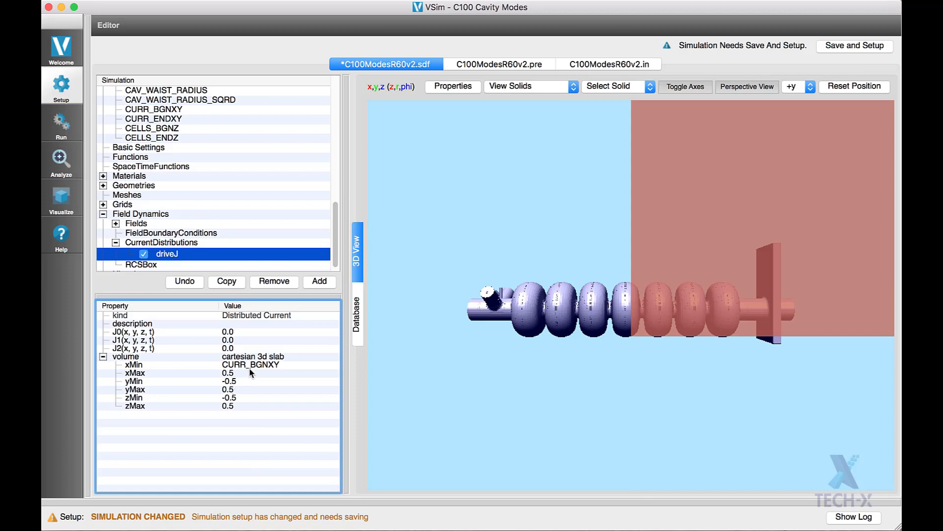
right_click(142, 365)
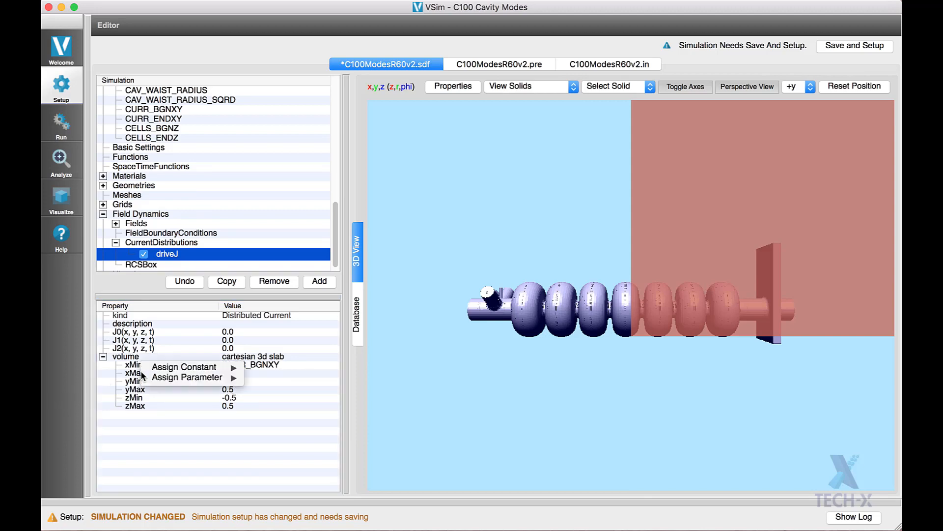
mouse_move(163, 381)
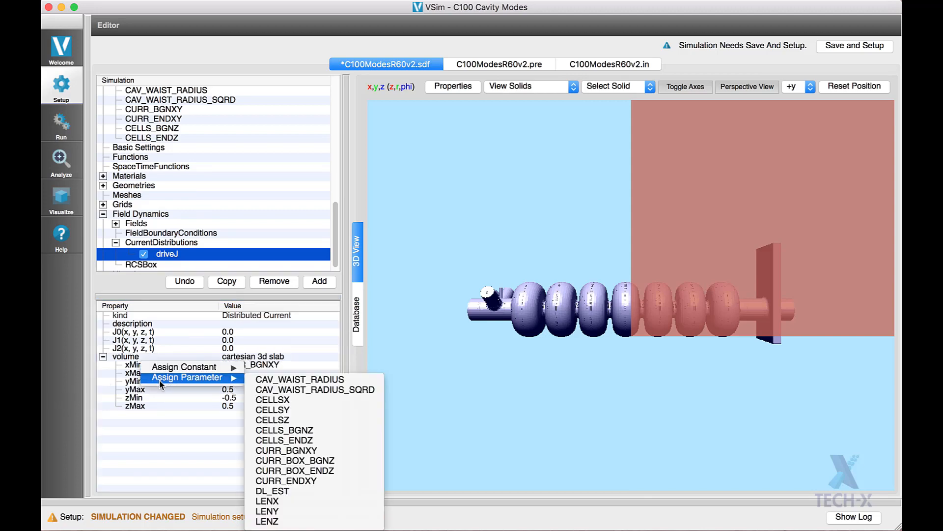
left_click(295, 481)
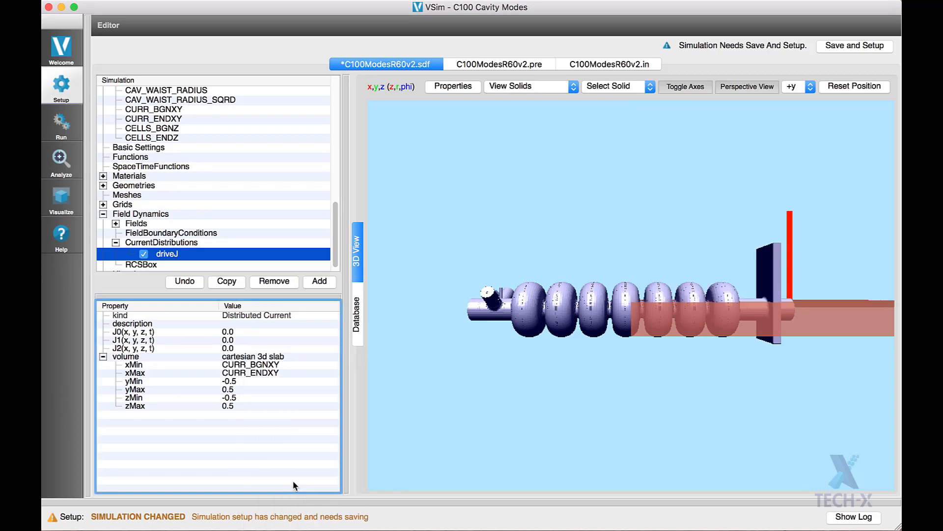
Step: Assign the parameters CURR_BGNXY to yMin and CURR_ENDXY to yMax of the driveJ volume
right_click(135, 381)
mouse_move(155, 386)
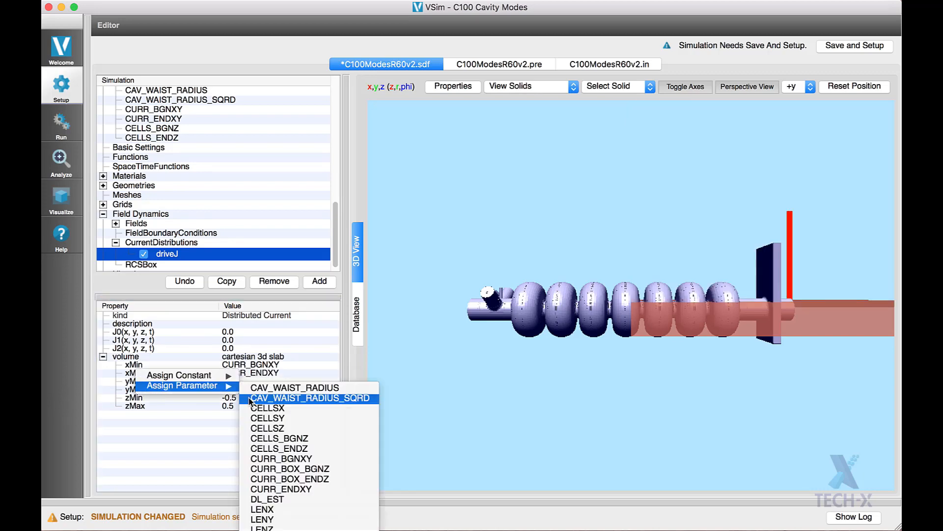
left_click(271, 460)
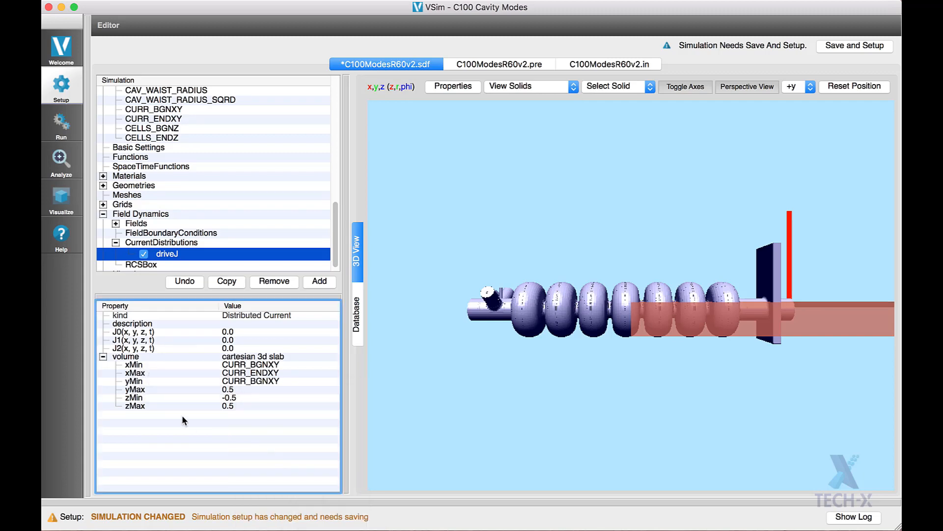
right_click(144, 381)
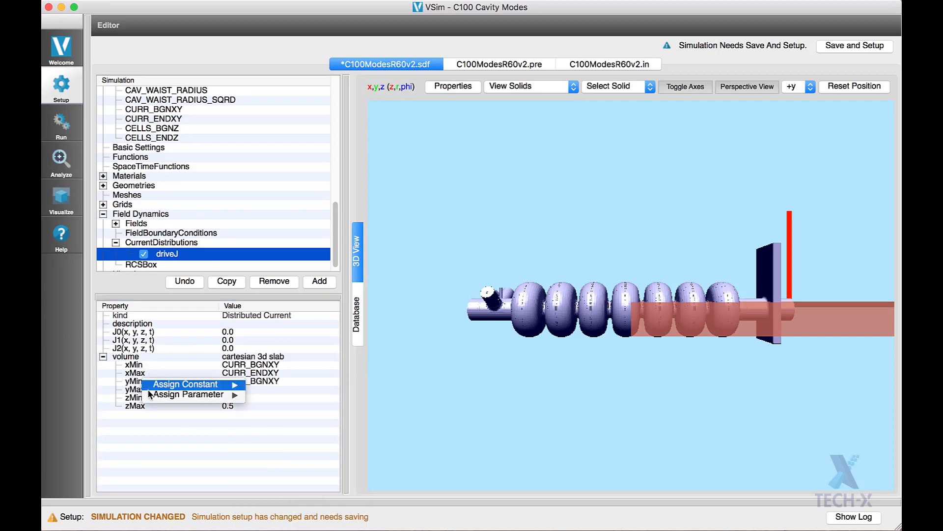
mouse_move(206, 395)
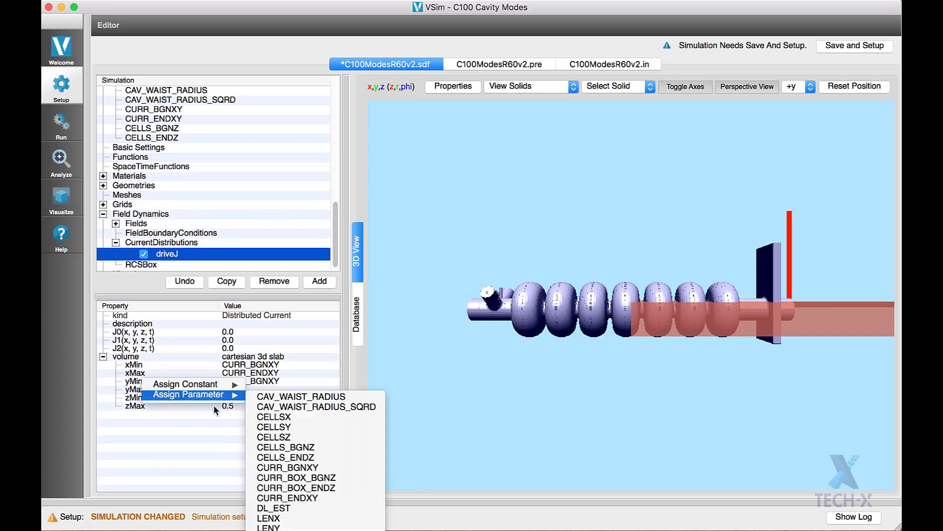
left_click(275, 498)
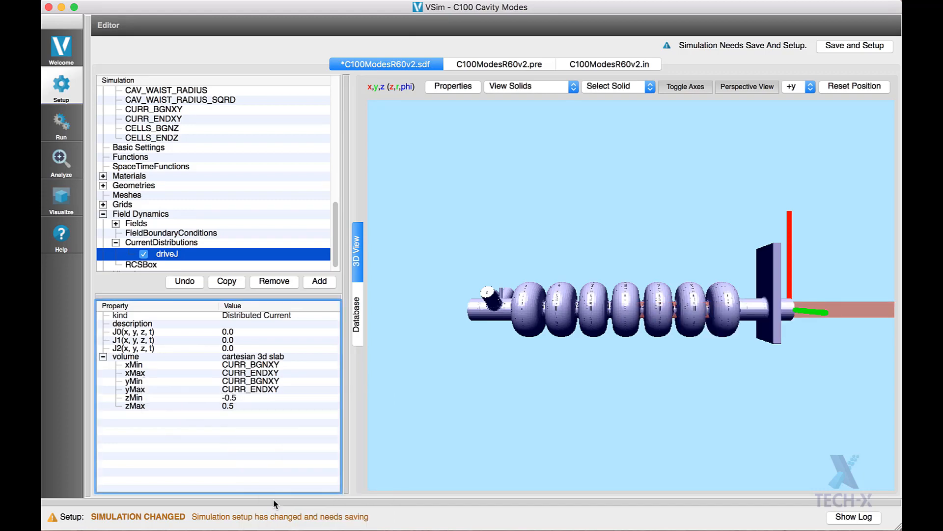
Step: Assign the parameters CELLS_BGNZ to zMin and CELLS_ENDZ to zMax of the driveJ volume
right_click(133, 401)
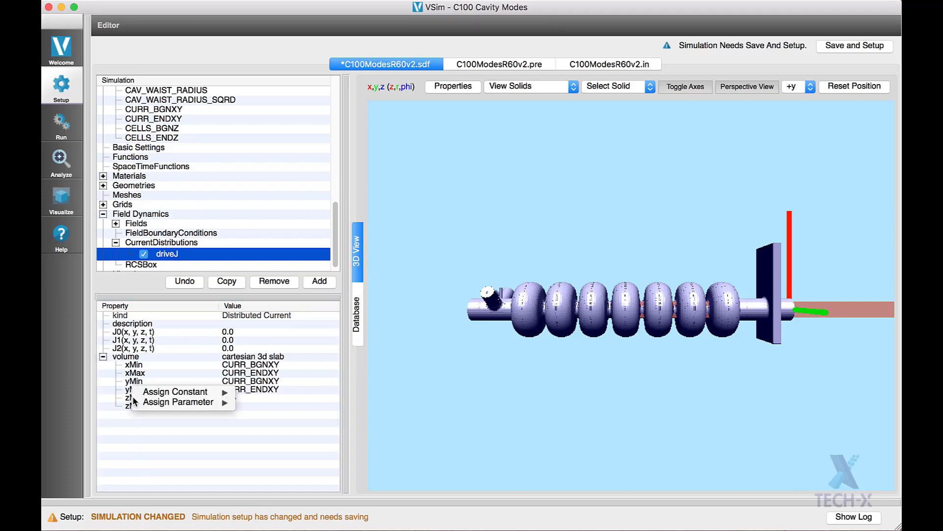
mouse_move(144, 403)
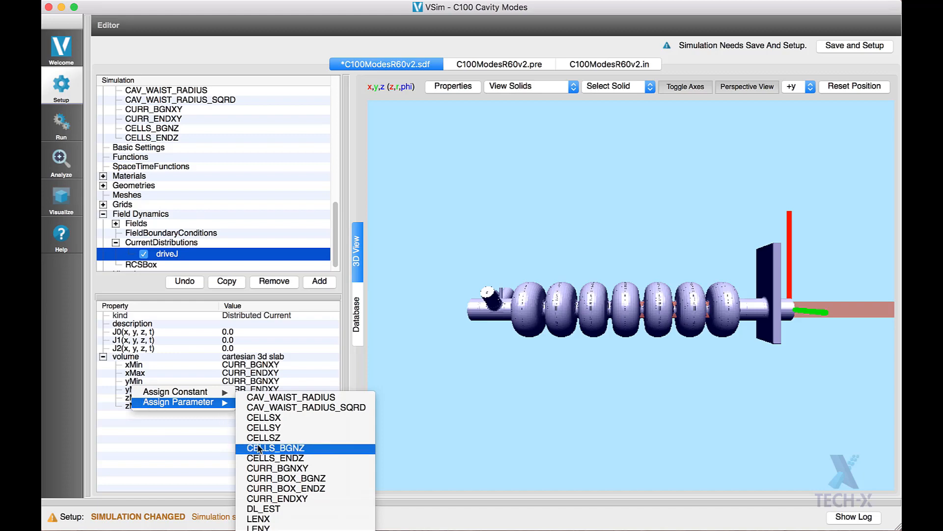
left_click(259, 448)
right_click(142, 405)
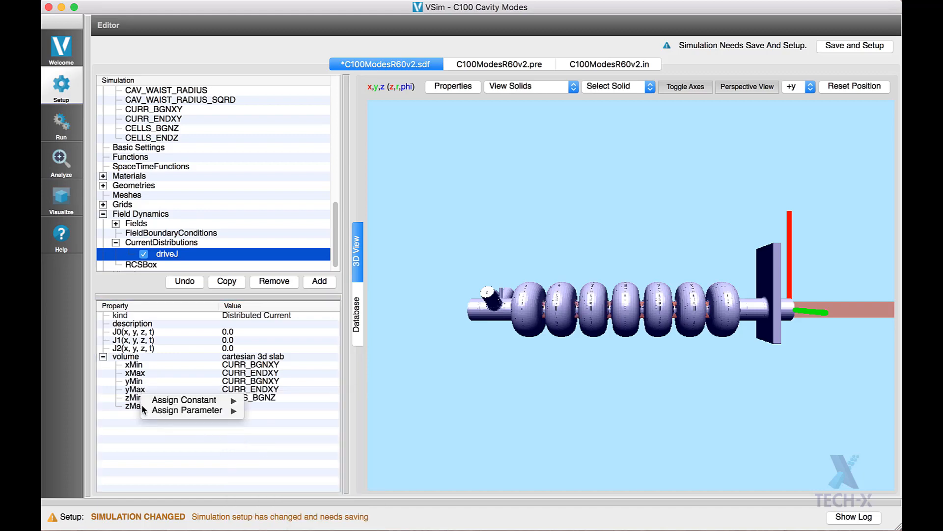
mouse_move(181, 401)
mouse_move(186, 409)
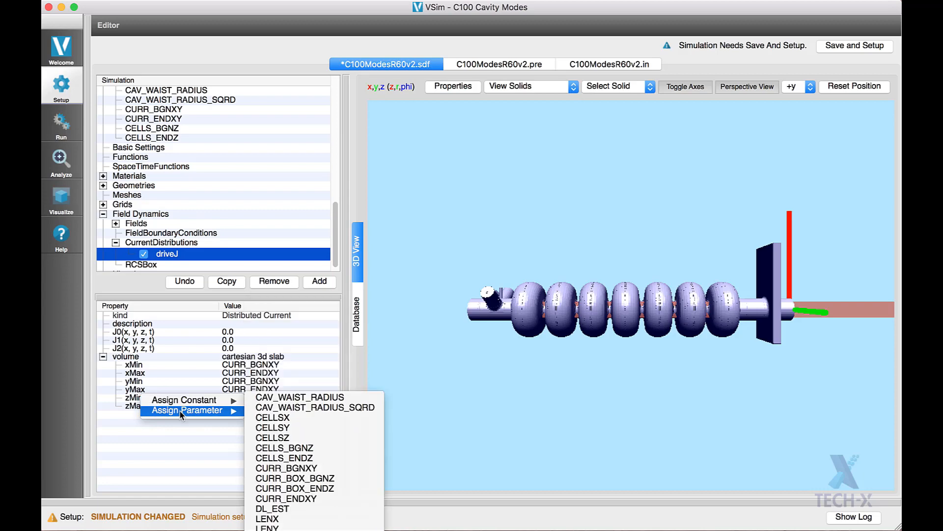
left_click(276, 456)
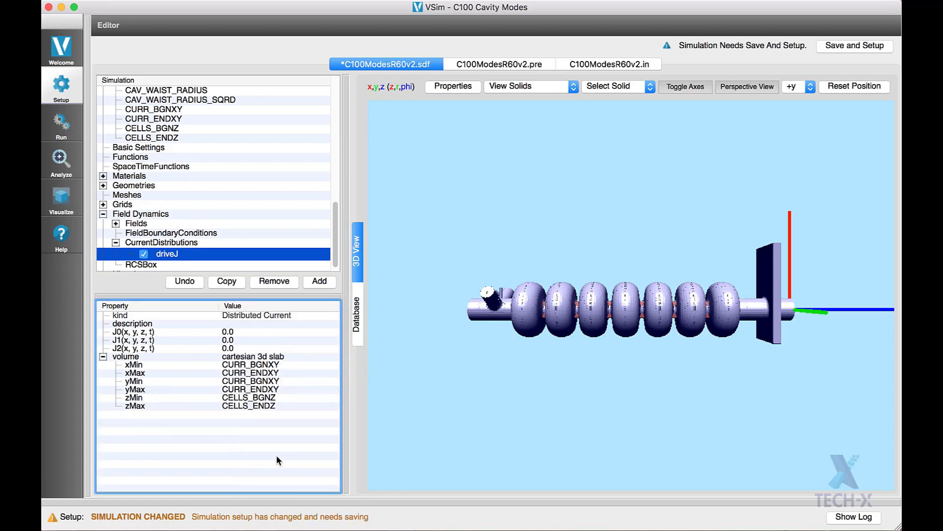
Step: Set the expression of the CURR_BGNXY parameter to -0.6*CAV_WAIST_RADIUS
scroll(441, 435, "up", 10)
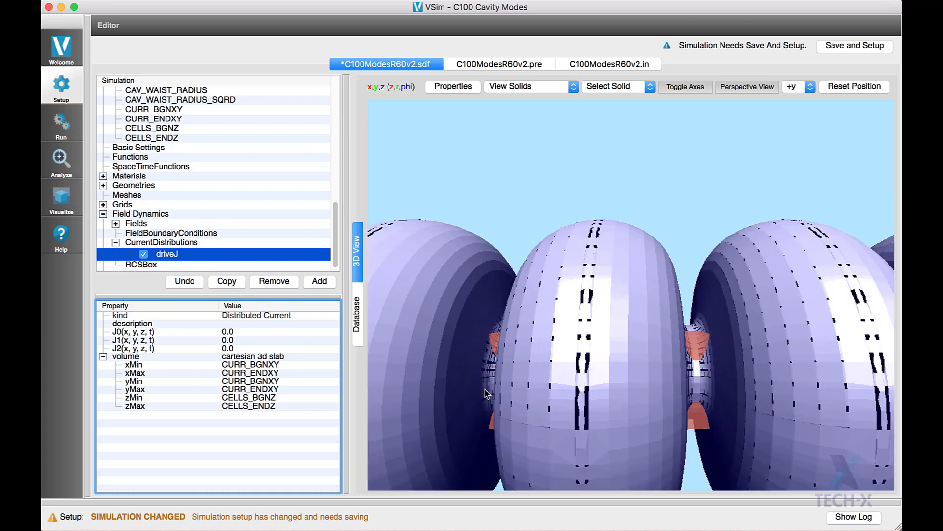
scroll(208, 168, "up", 3)
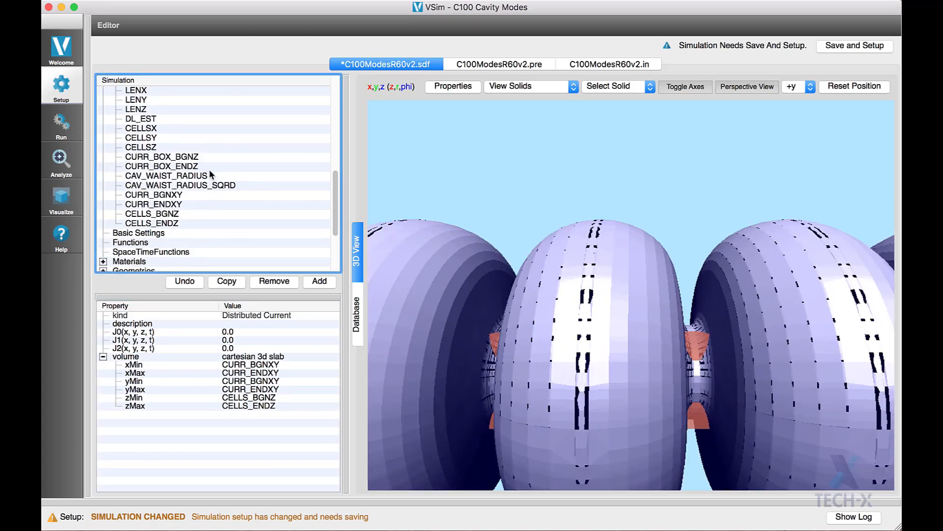
scroll(210, 172, "up", 5)
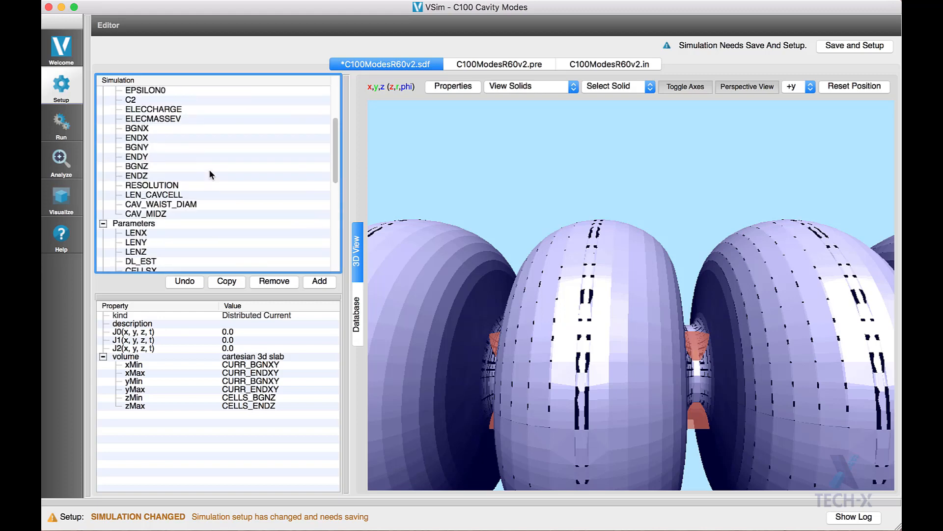
scroll(210, 174, "down", 5)
left_click(167, 195)
left_click(236, 334)
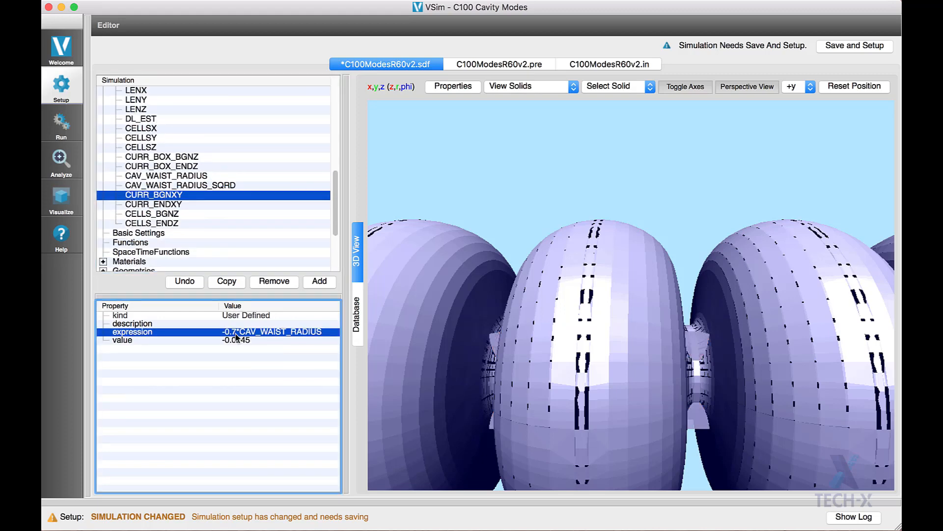
left_click(236, 332)
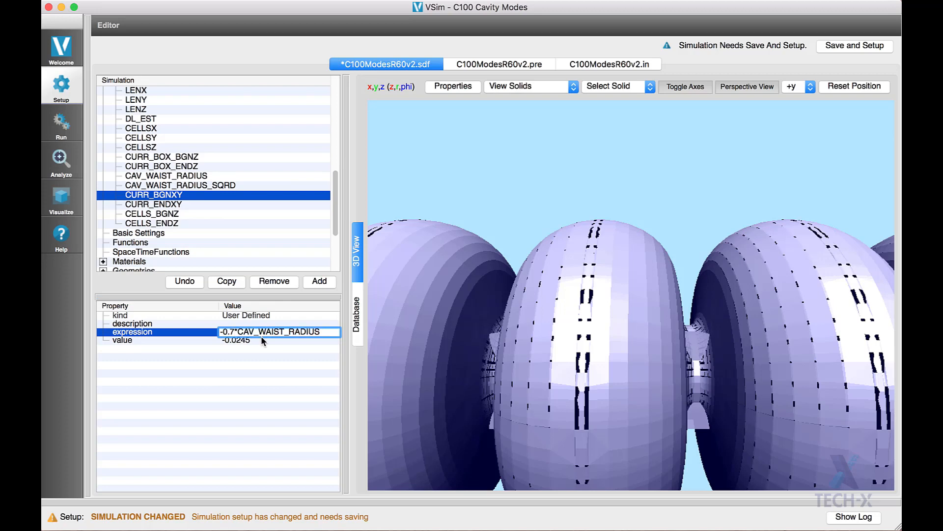
key("BackSpace")
type("6")
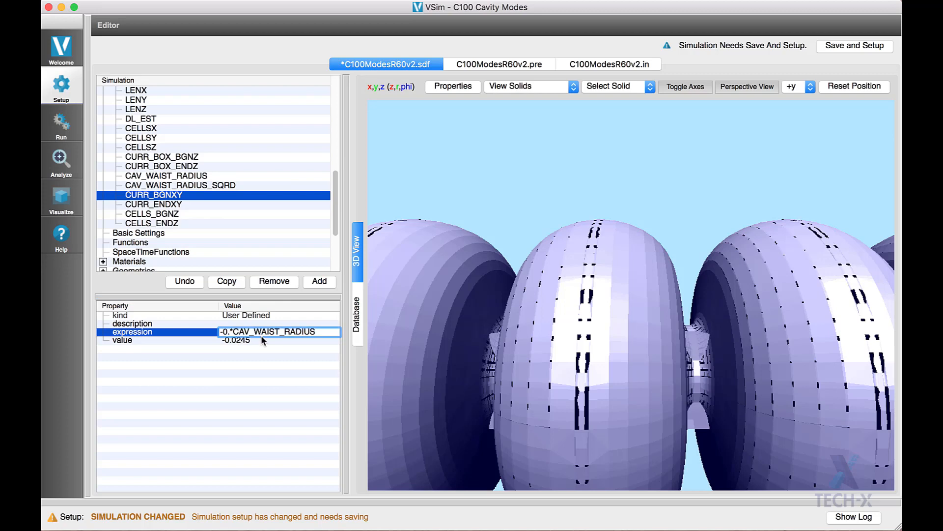
key("Return")
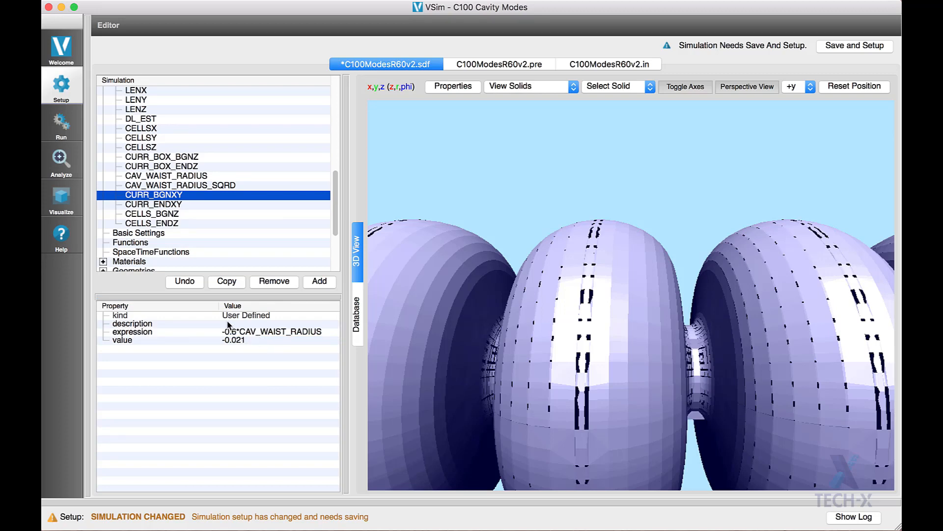
left_click(241, 332)
left_click(235, 331)
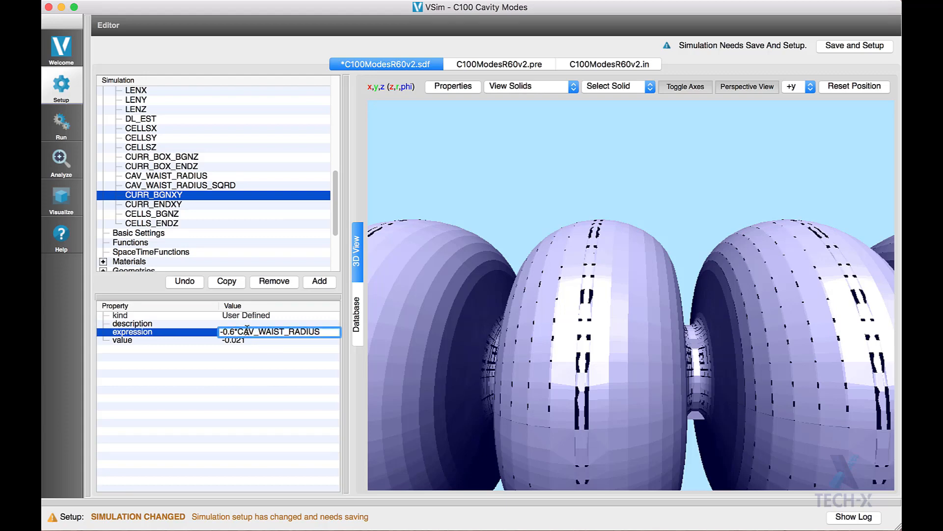
left_click(309, 367)
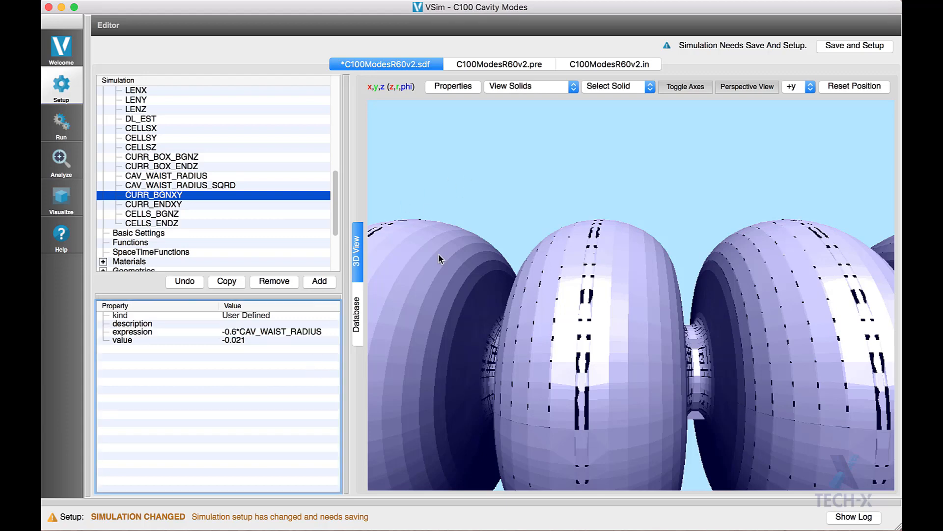
Step: Examine the driveJ current volume along the cavity cells from several angles
scroll(444, 255, "down", 8)
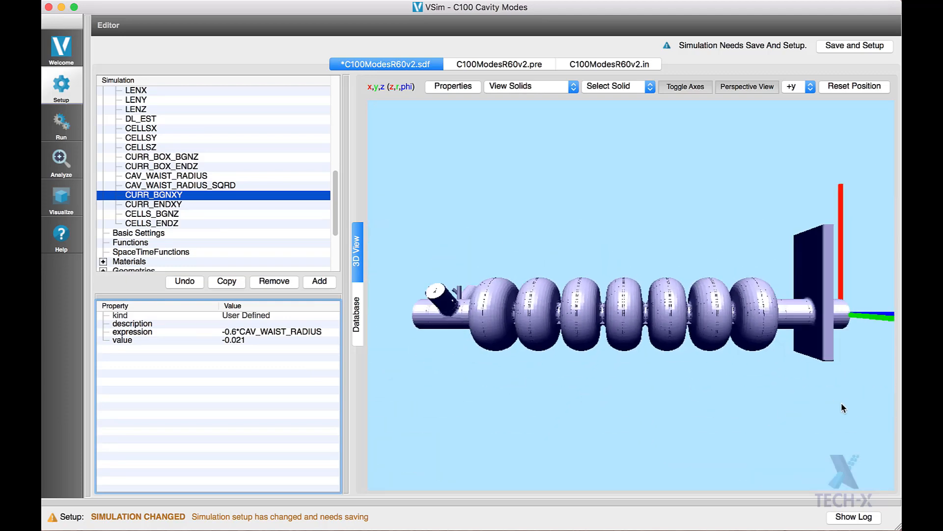
left_click_drag(853, 404, 628, 384)
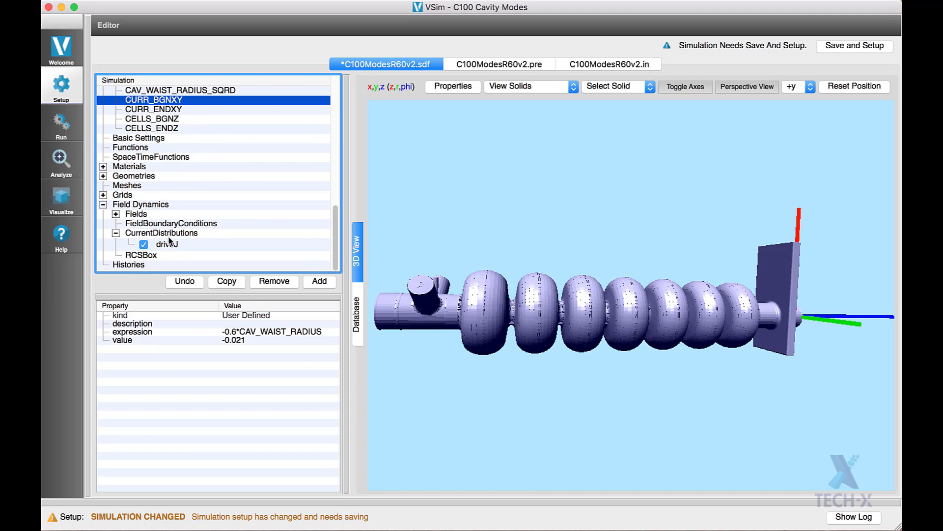
left_click(168, 244)
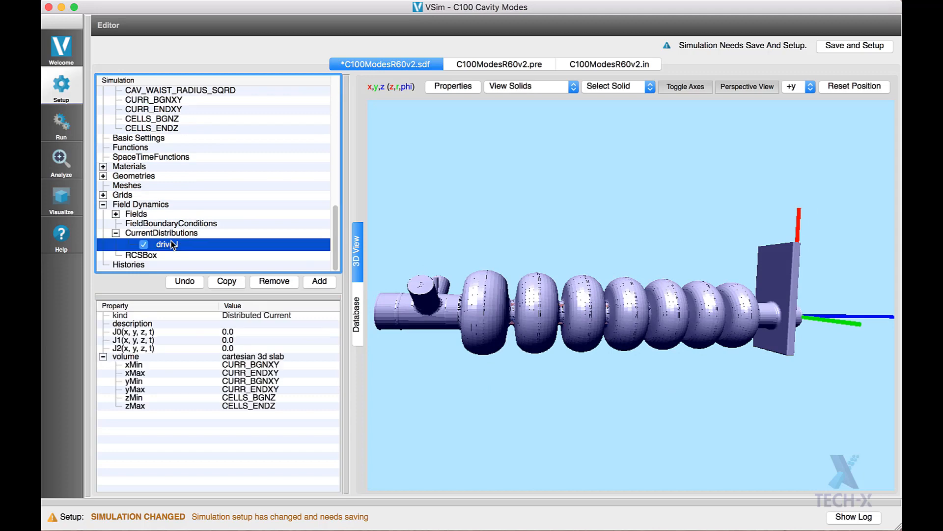
scroll(525, 416, "up", 3)
scroll(524, 411, "up", 2)
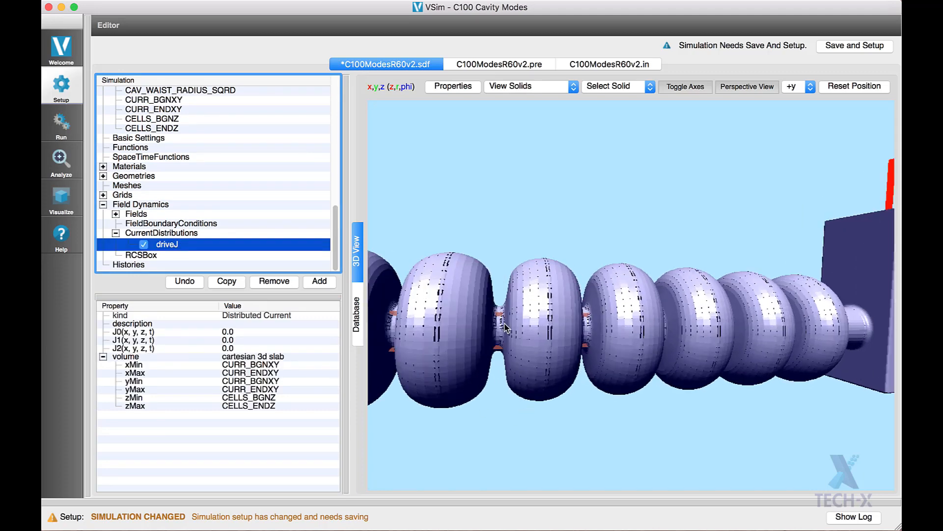
scroll(494, 420, "down", 3)
scroll(493, 420, "down", 2)
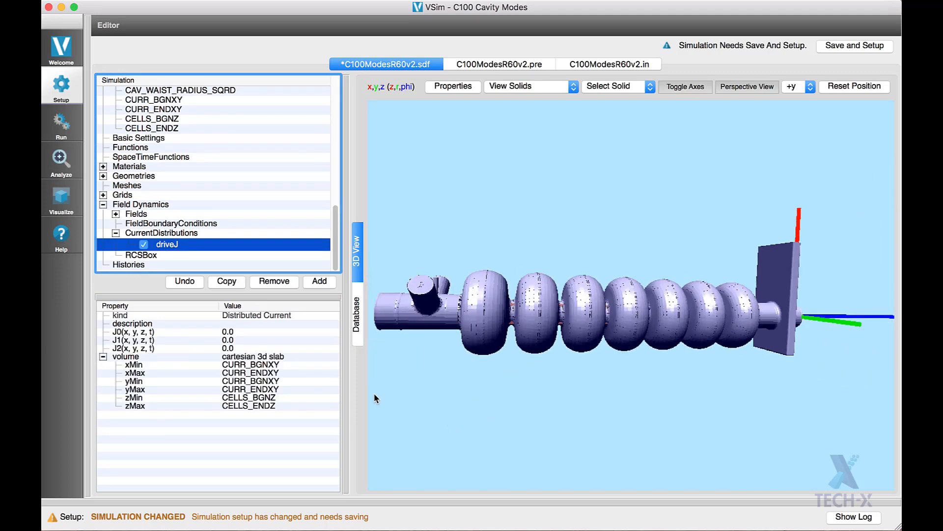
left_click_drag(380, 402, 362, 377)
left_click_drag(825, 413, 710, 374)
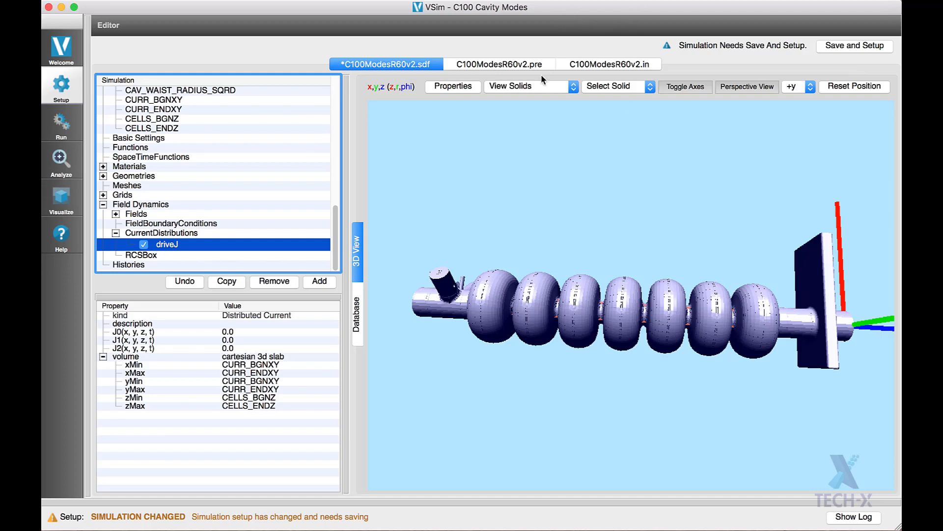
Step: Display the geometry as lines and inspect the driveJ volume inside the cavity
left_click(535, 92)
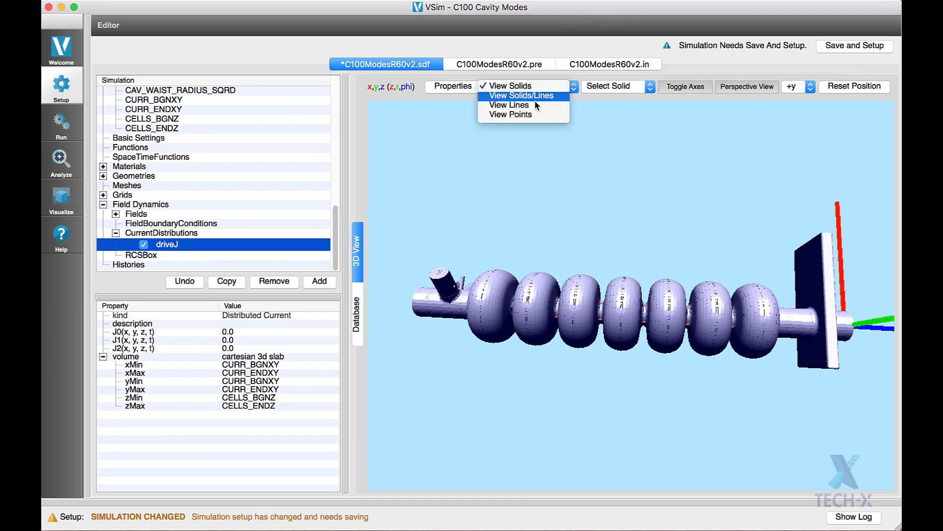
left_click(538, 105)
scroll(606, 433, "up", 5)
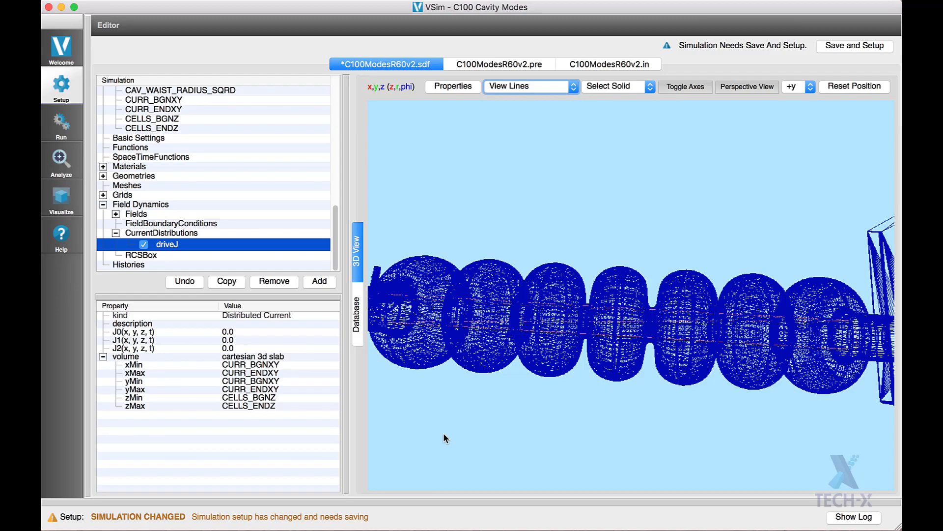
left_click_drag(439, 439, 576, 462)
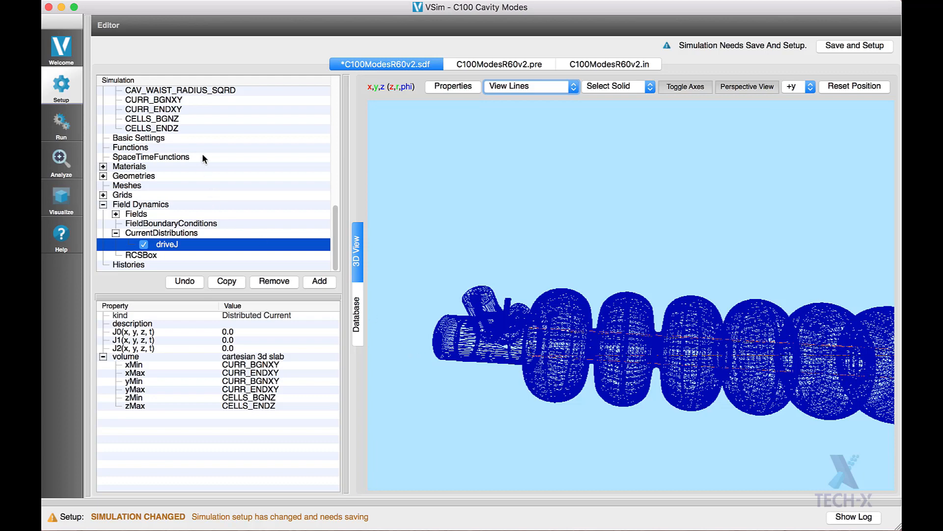
Step: Set the expression of the CURR_BGNXY parameter to -0.5*CAV_WAIST_RADIUS
left_click(180, 102)
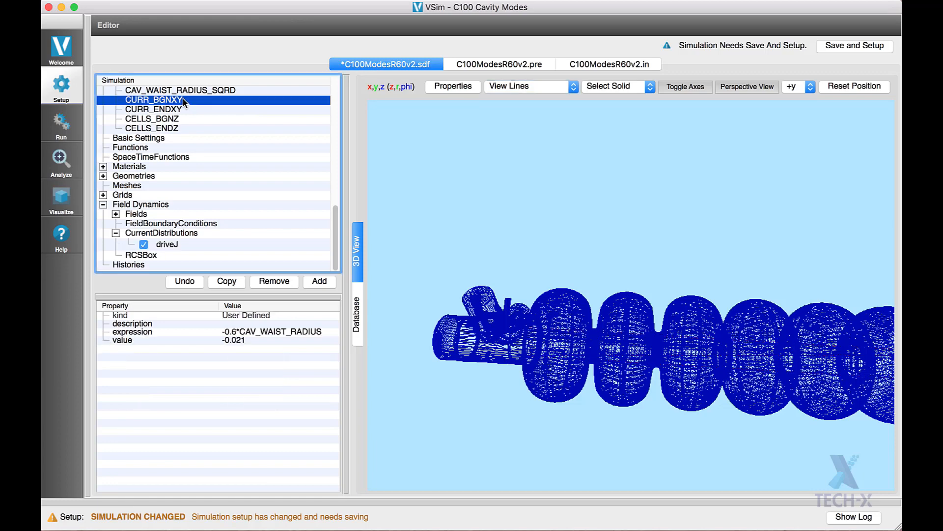
left_click(238, 334)
left_click(235, 332)
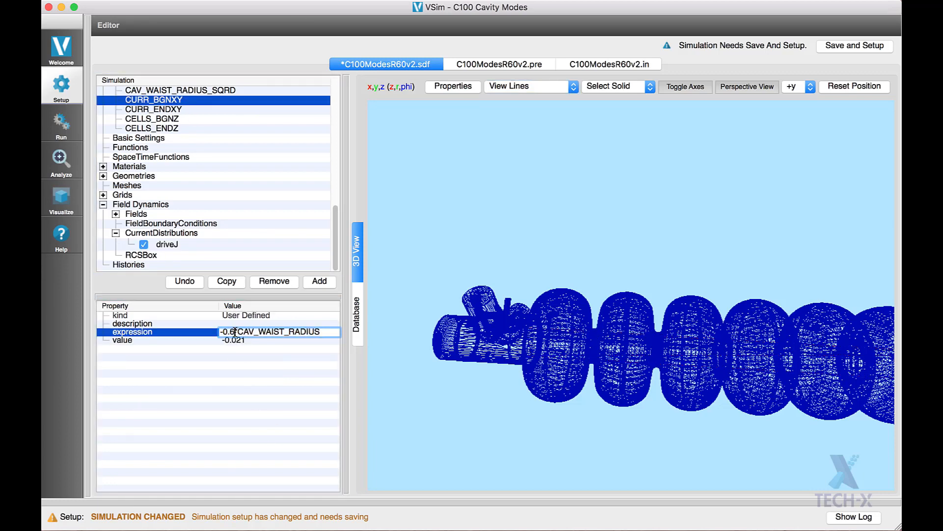
key("BackSpace")
type("5")
key("Return")
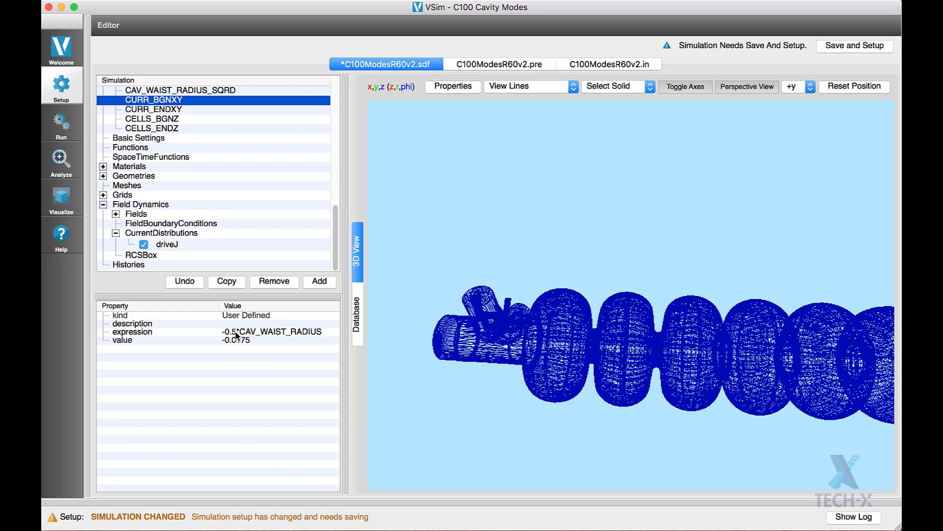
Step: Display the geometry as solids again and inspect the waists between the cavity cells
left_click(528, 88)
left_click(511, 67)
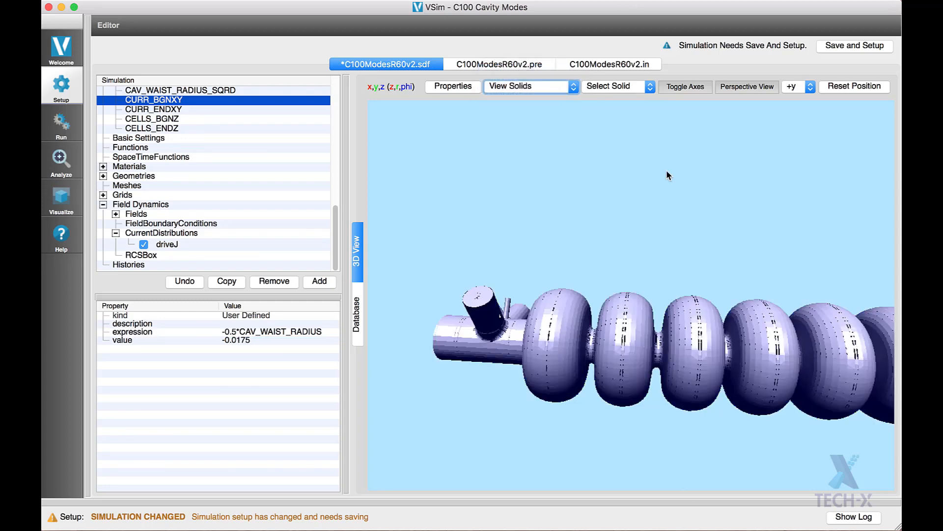
scroll(667, 180, "up", 5)
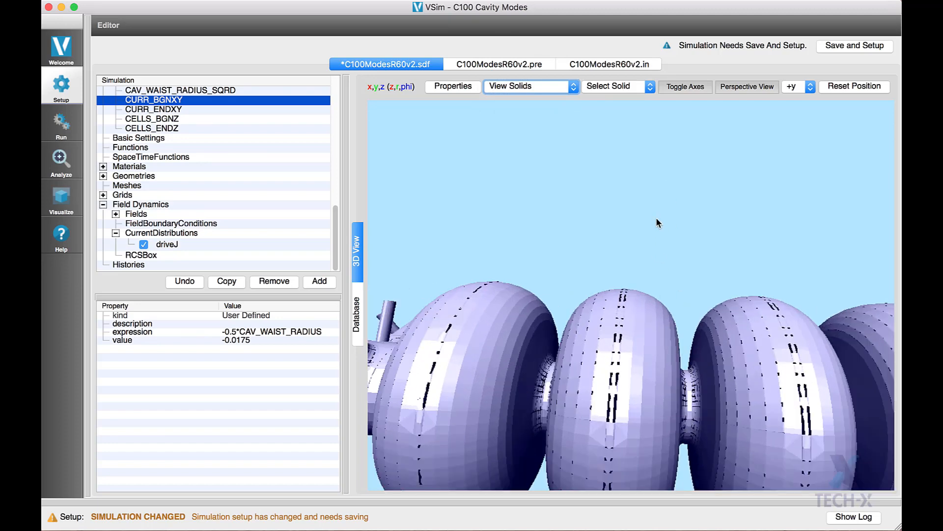
scroll(656, 219, "down", 5)
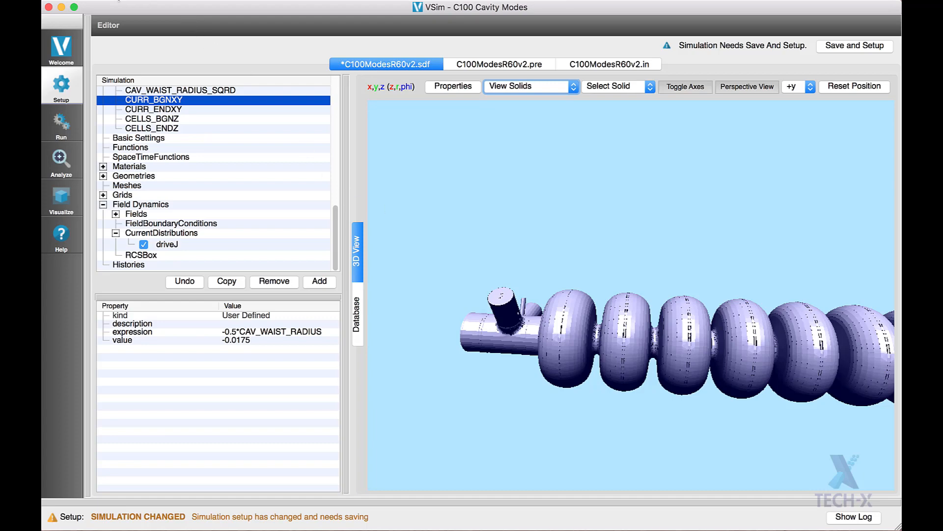
Step: Save the simulation under the new name C100ModesR60v3.sdf in the C100Modes directory
left_click(107, 1)
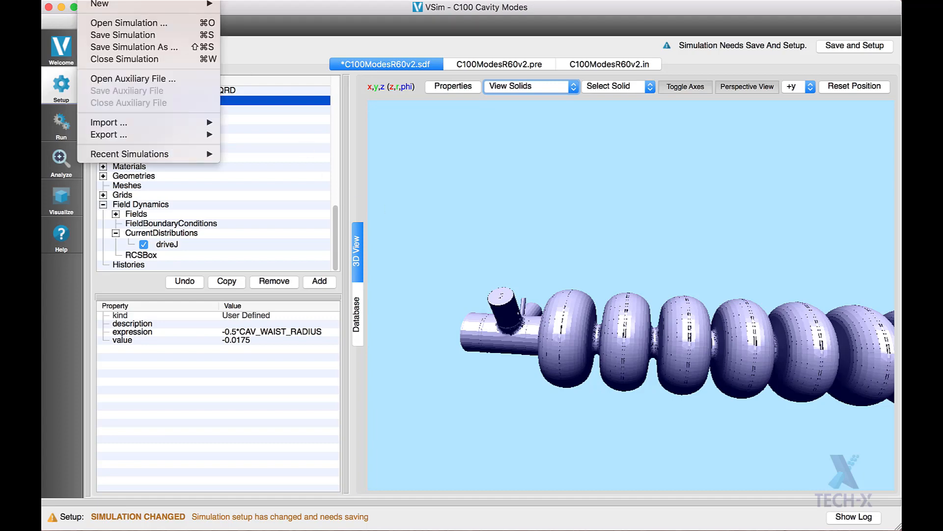
left_click(112, 48)
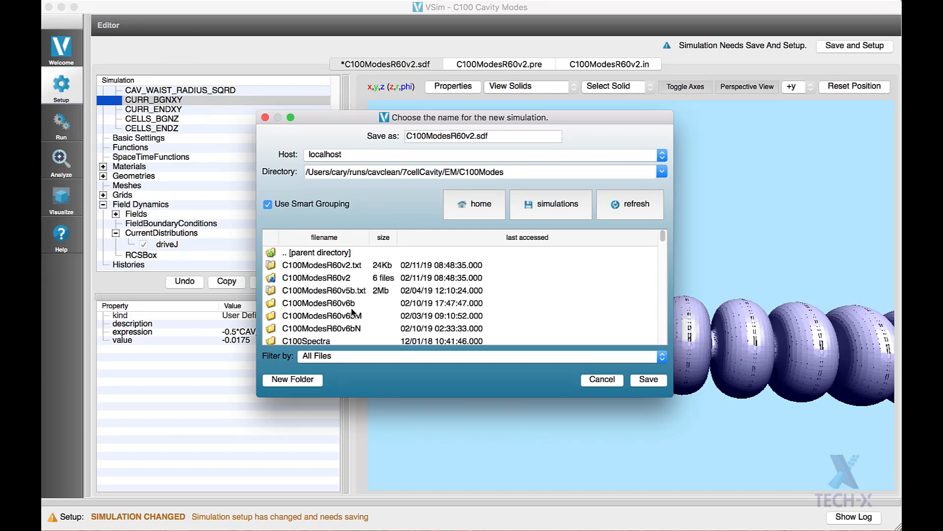
left_click(471, 136)
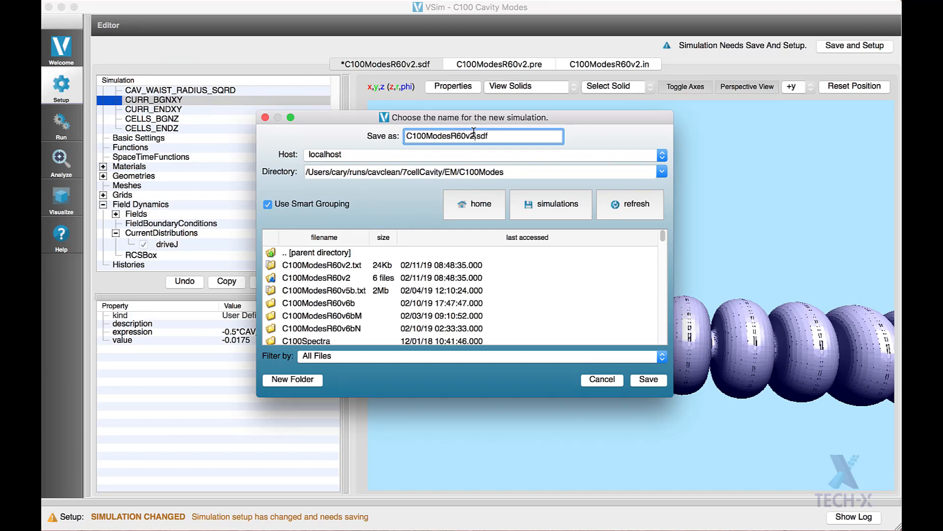
key("Delete")
type("3")
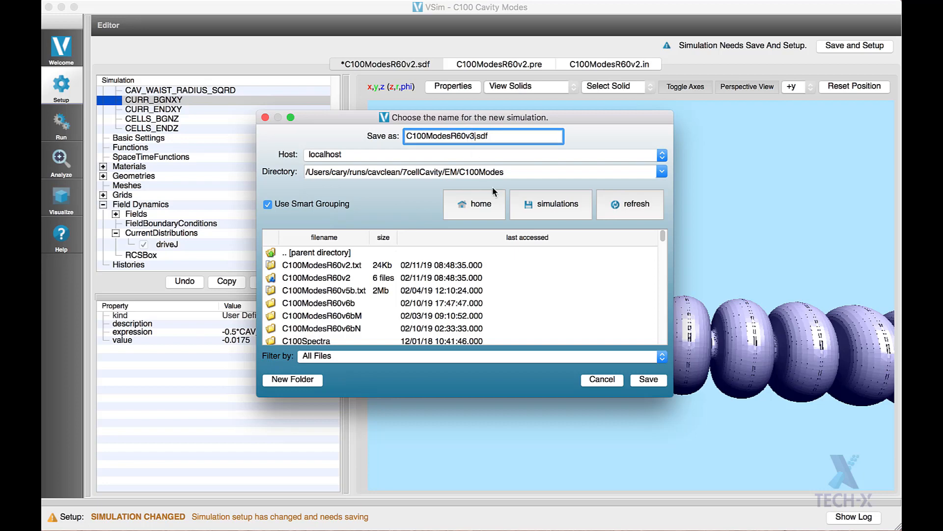